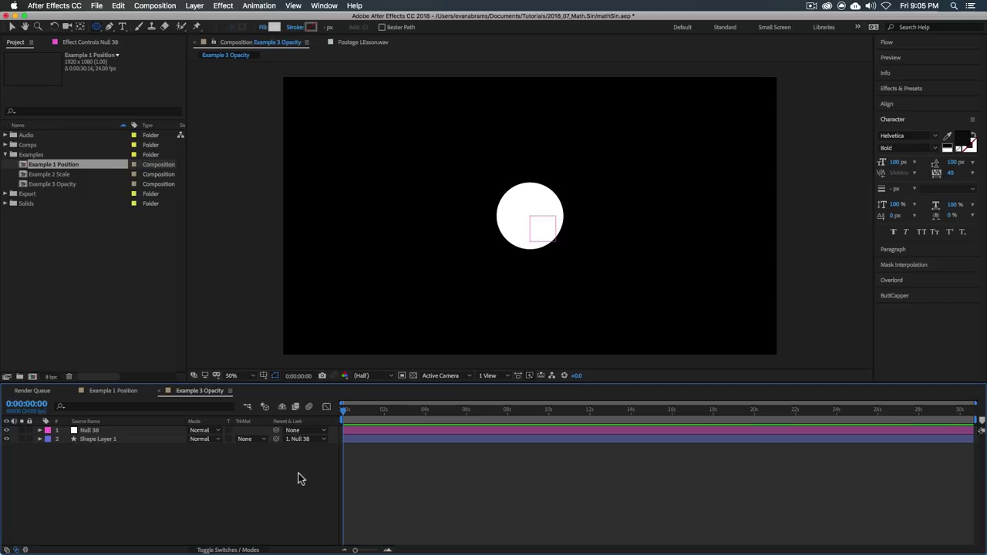
- Select Shape Layer 1, the white circle, and show only its Position property (0.0,0.0)
click(346, 438)
click(115, 430)
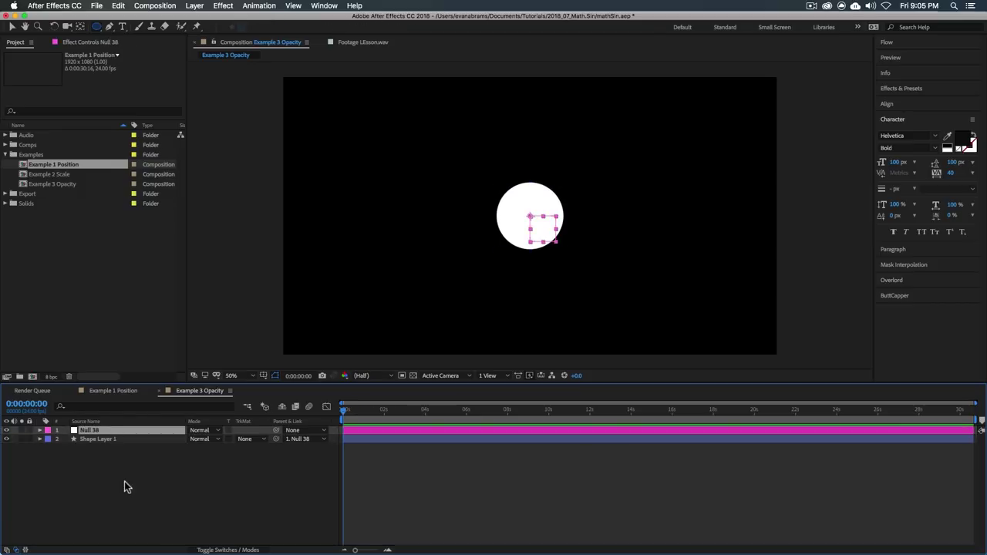
click(139, 439)
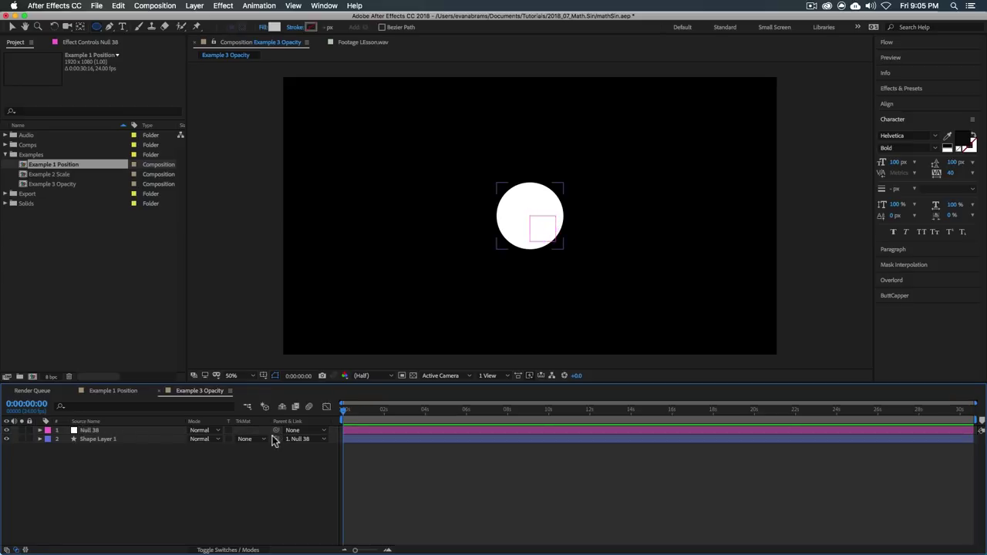
click(128, 440)
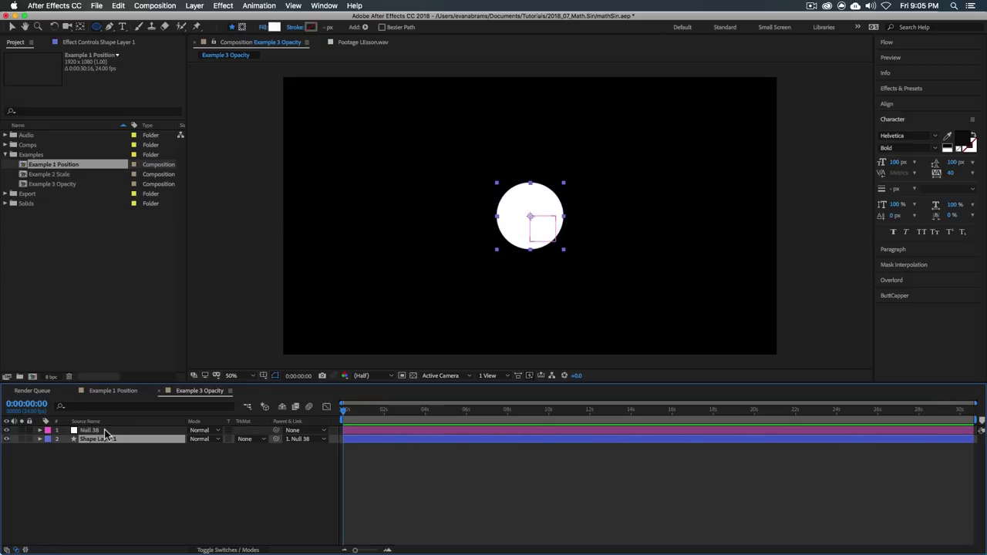
key(p)
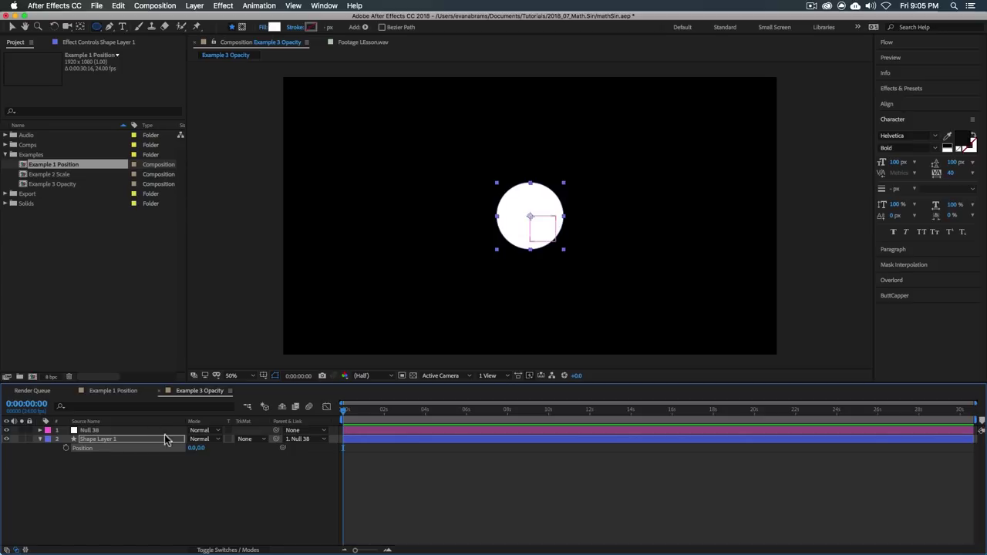
- Add a Position expression, enlarge the editor and timeline, and replace the default with [x,y]
alt+click(66, 448)
drag(351, 463, 359, 515)
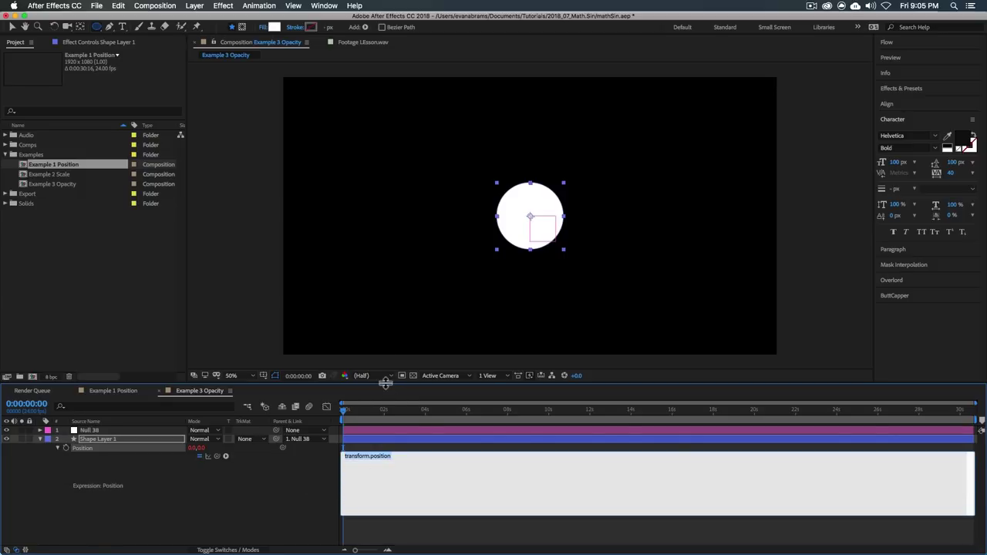
drag(385, 382, 380, 242)
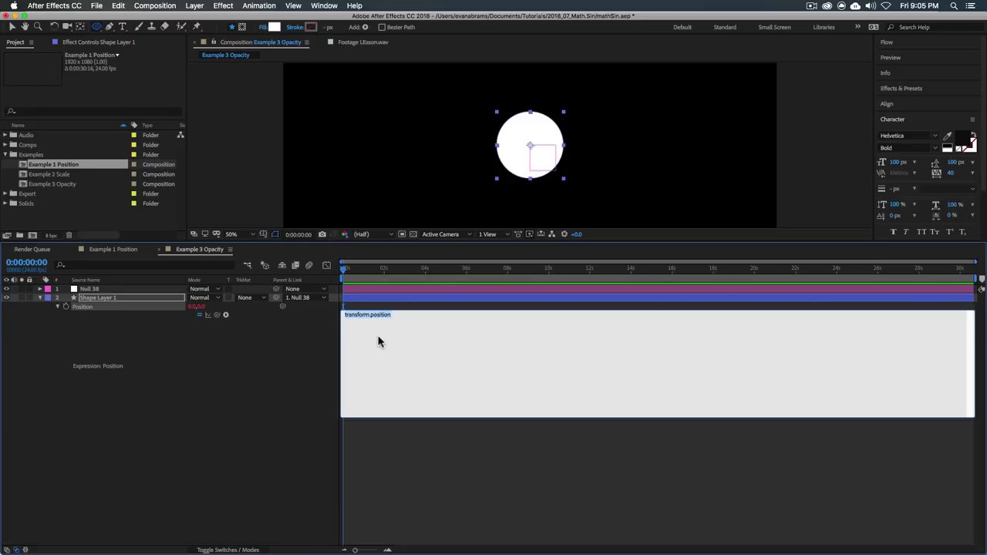
key(BackSpace)
text([x,y])
key(Return)
key(Return)
key(Return)
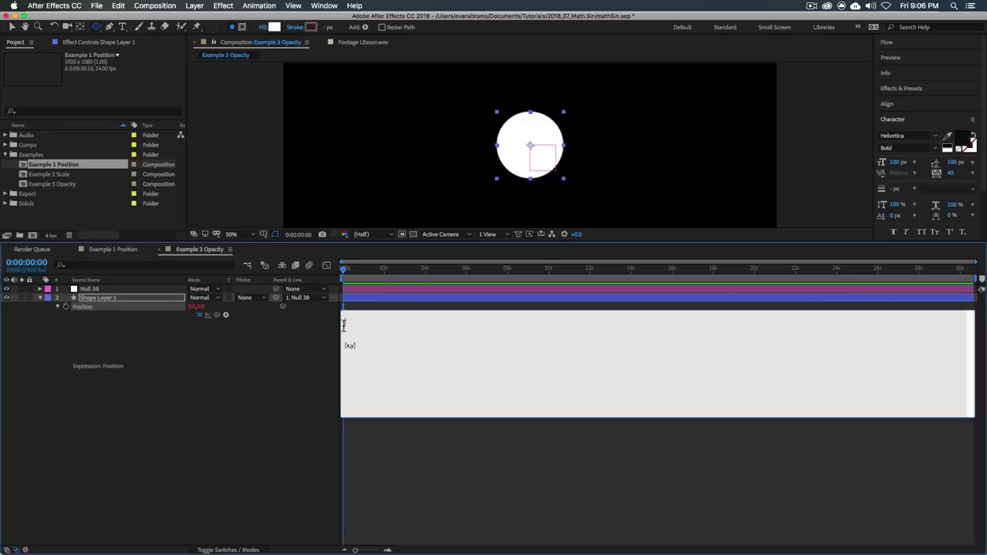
- Write x=value[0]; a=240; f=.5; y=Math.sin(time*2*Math.PI*f)*a above [x,y] and commit
text(x=)
text(value)
text([0])
text(; )
text(a=)
text(240)
text(;)
key(Return)
text(f=.5;)
key(Return)
text(y=Math)
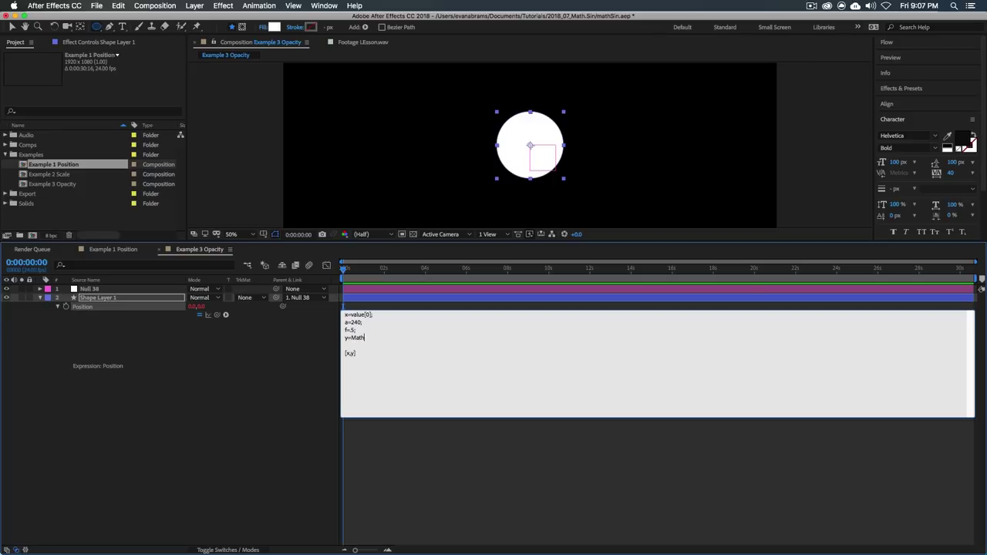
text(.sin())
click(377, 338)
text(*)
text(time)
text(*2)
text(*)
text(Ma)
text(th.P)
text(I)
text(*f)
key(BackSpace)
key(KP_Enter)
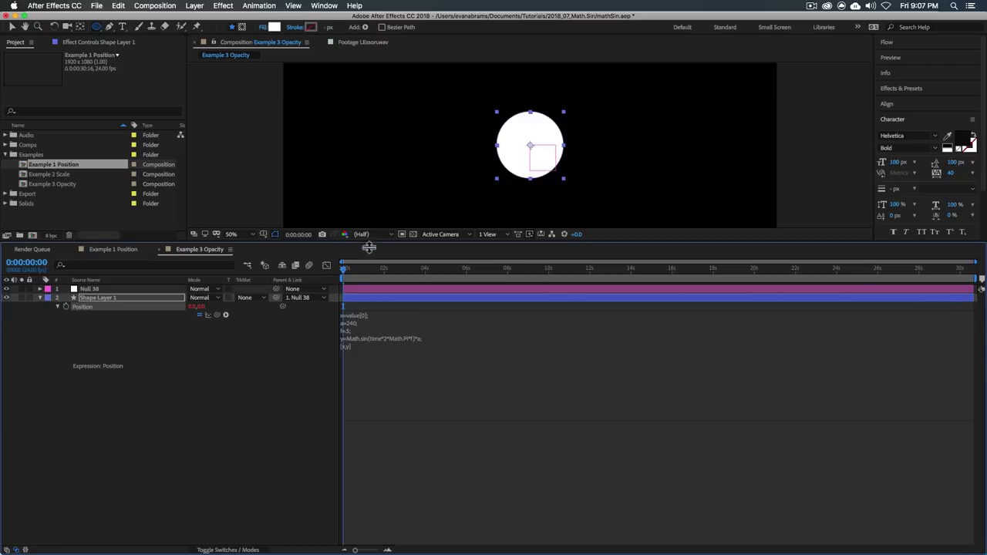
drag(370, 242, 374, 322)
key(space)
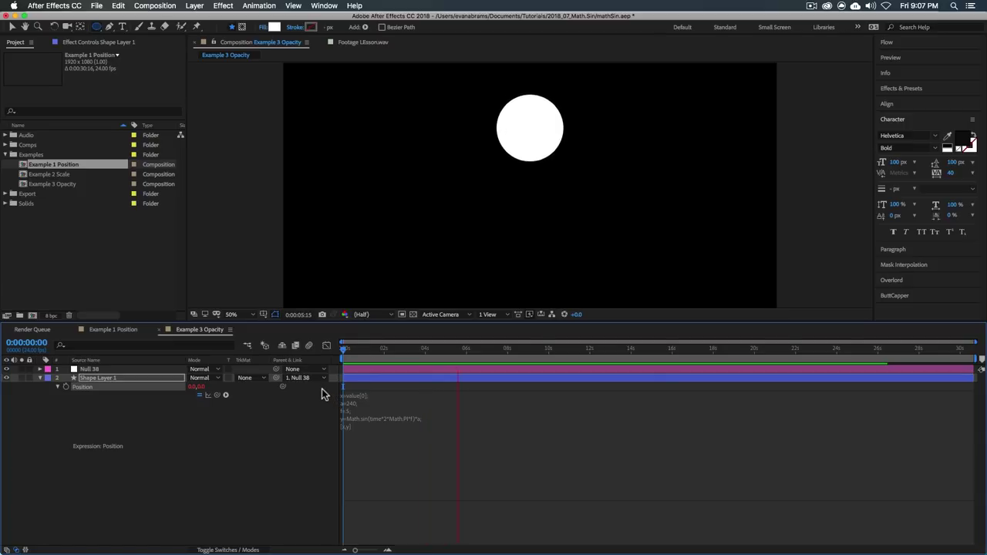
key(space)
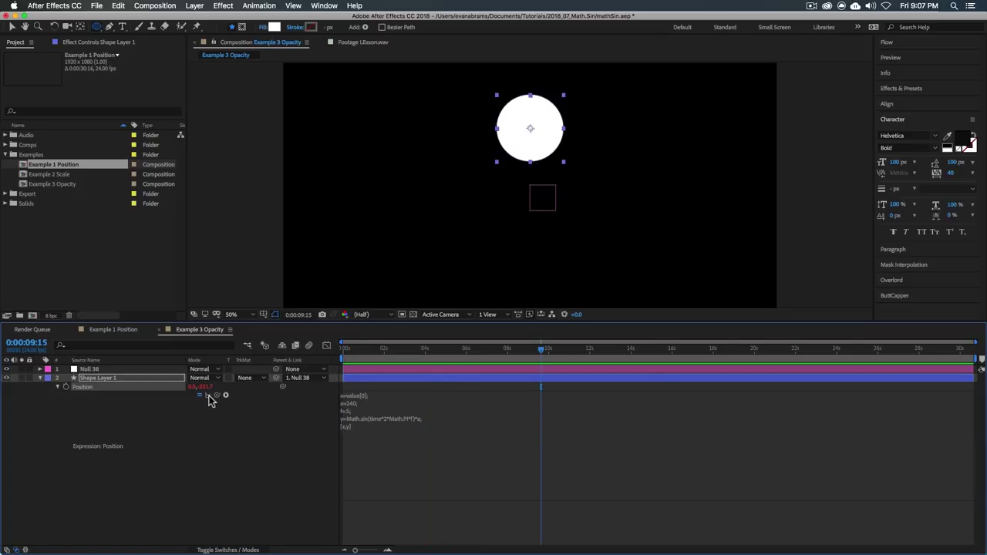
click(208, 395)
click(328, 347)
click(543, 539)
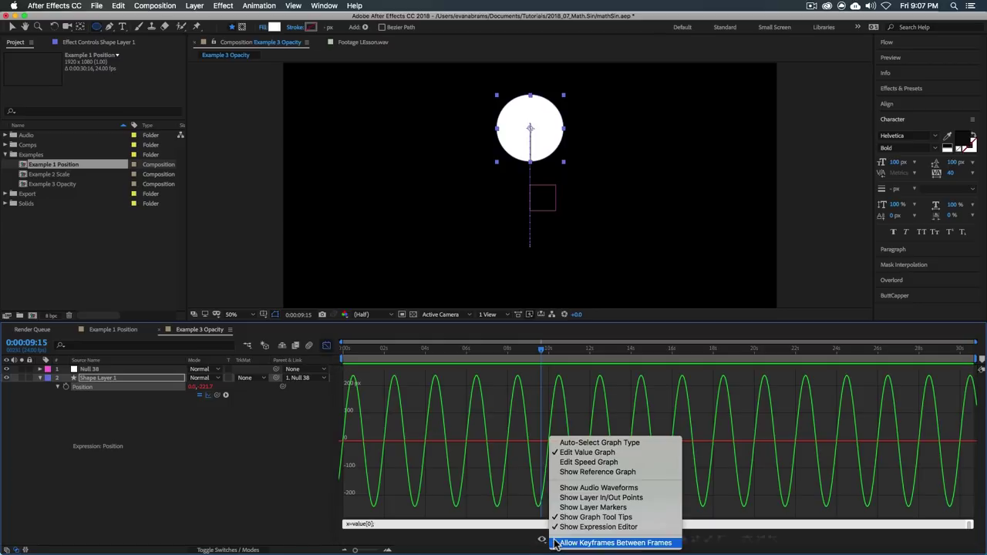
click(535, 436)
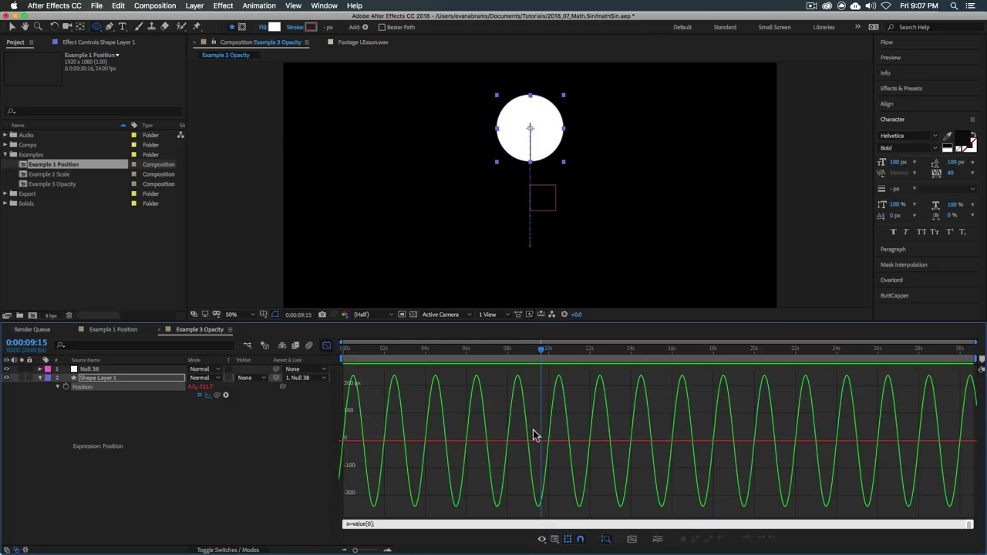
key(space)
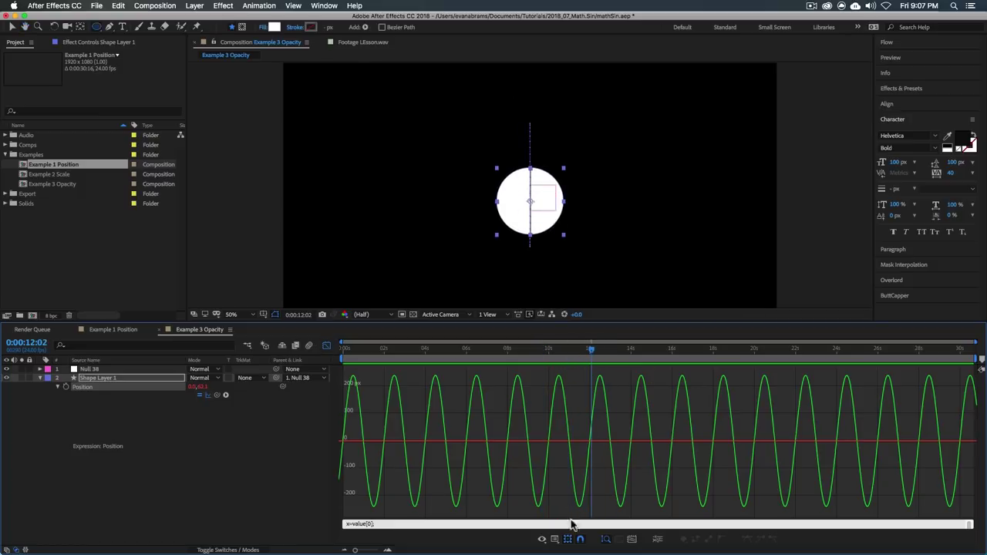
click(555, 541)
click(570, 462)
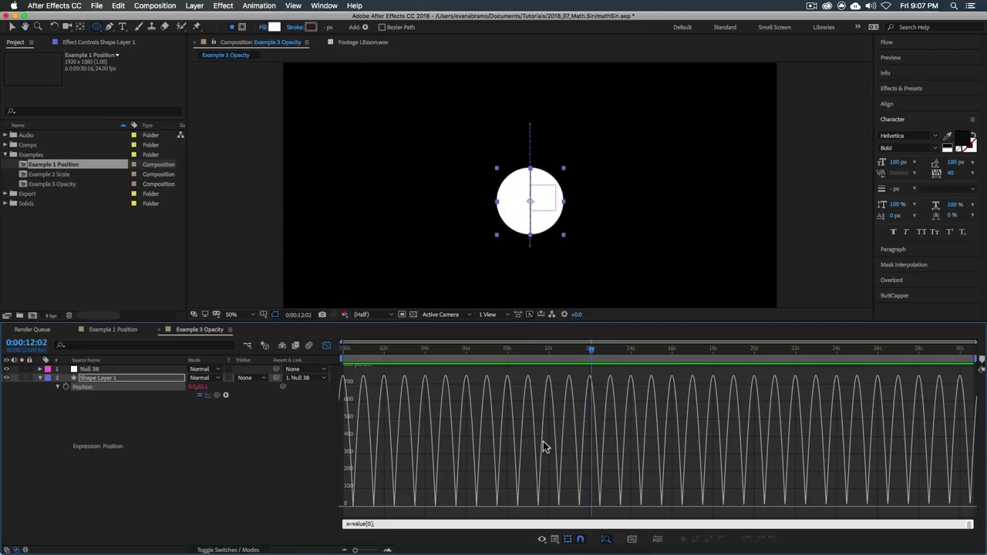
scroll(582, 494, up, 4)
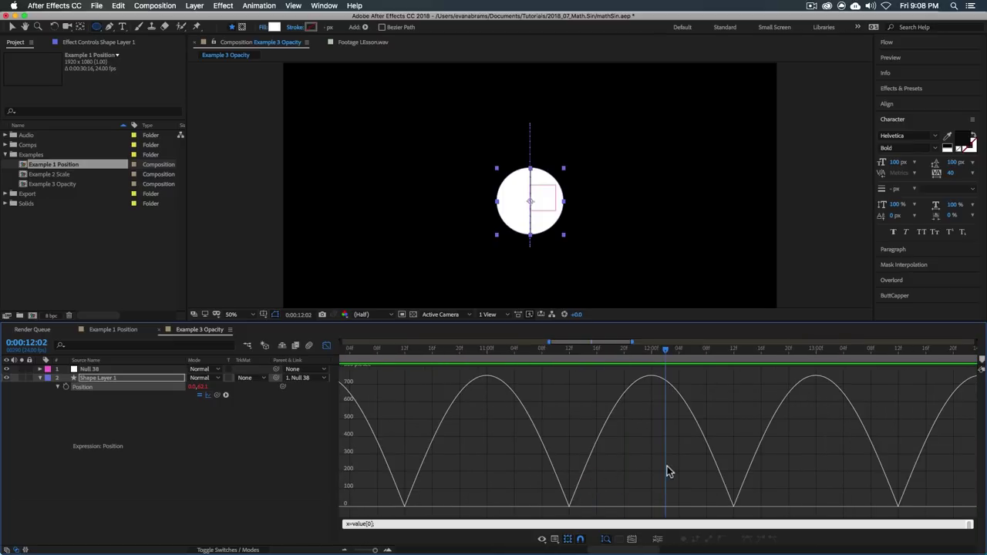
scroll(667, 469, down, 2)
scroll(667, 469, down, 3)
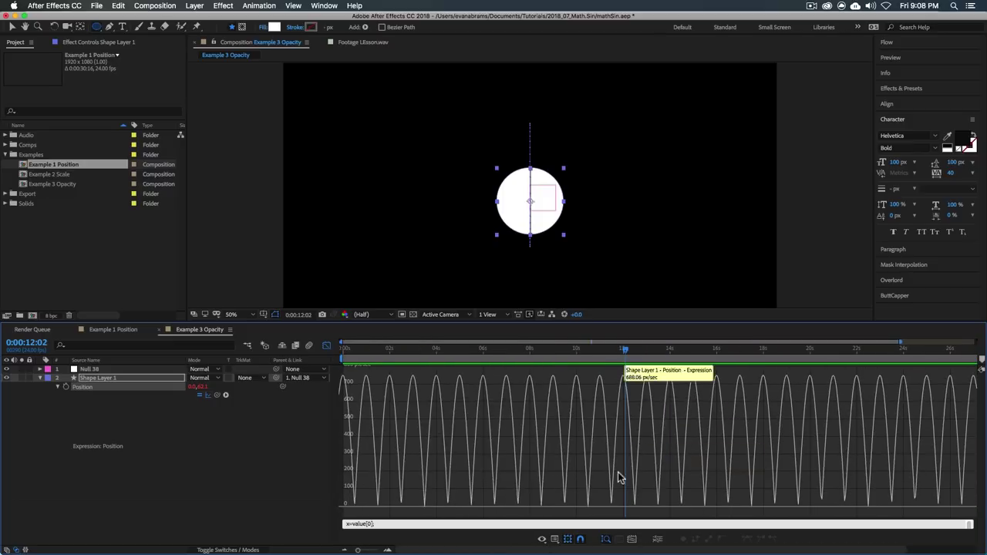
click(556, 541)
click(570, 453)
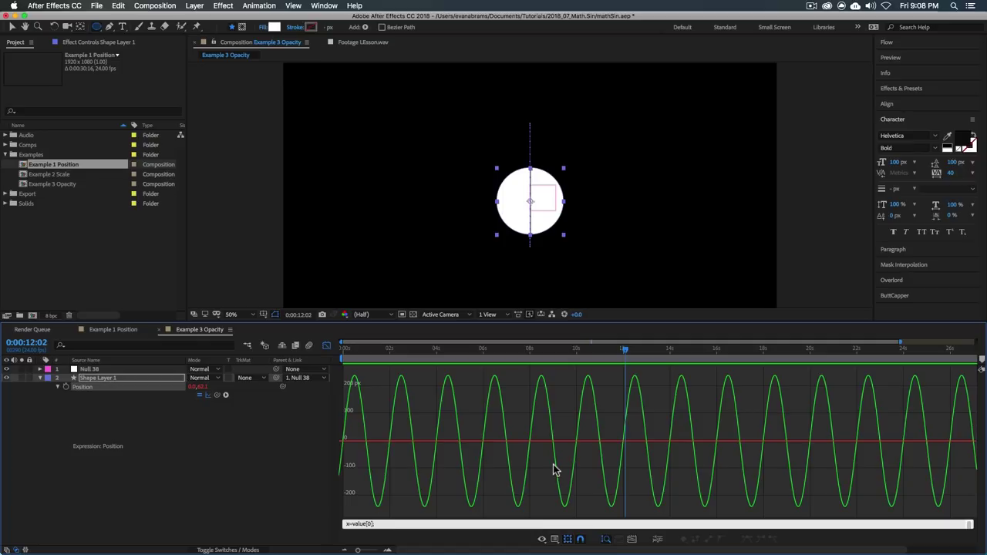
- Append *time after PI*f in the Position expression and preview the motion from the start
key(shift+F3)
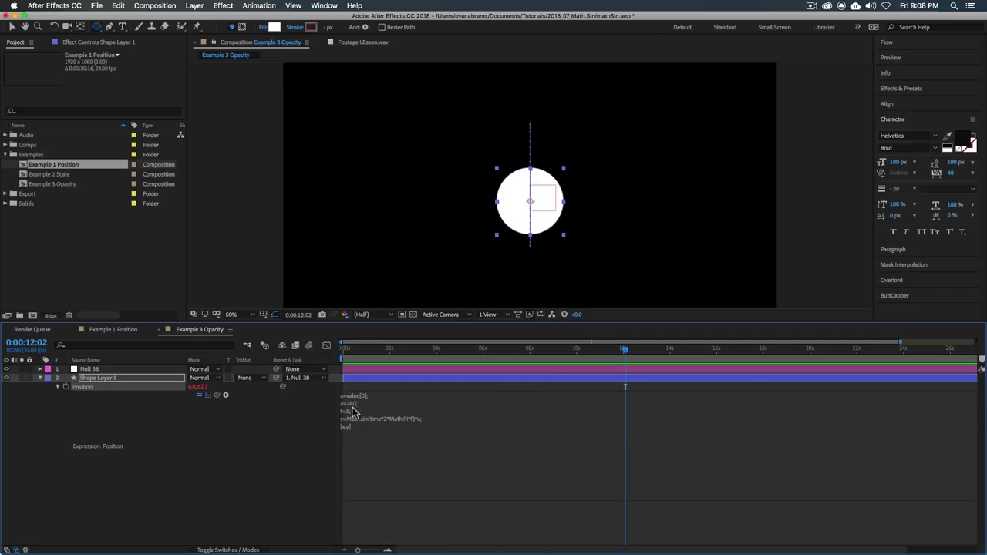
click(344, 419)
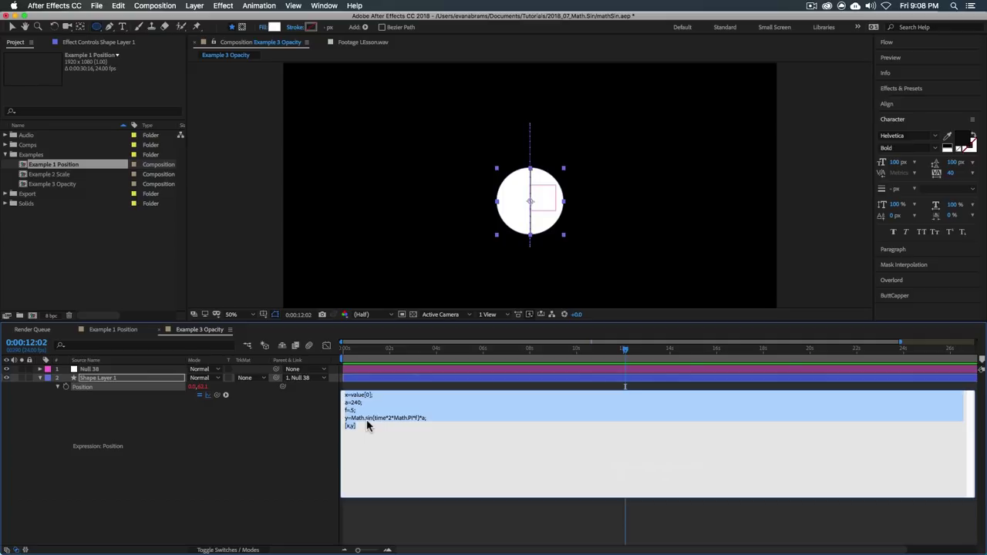
click(421, 417)
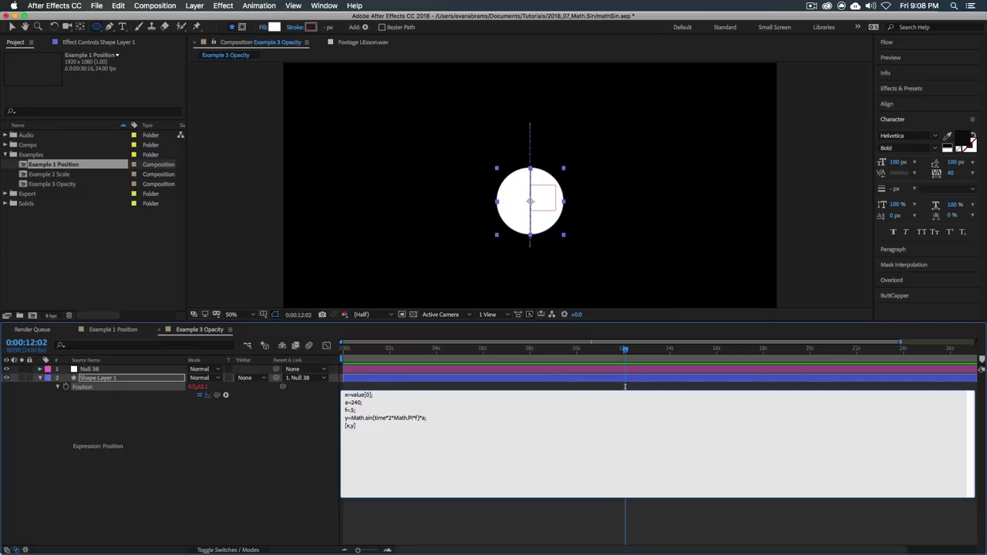
text(*time)
click(624, 385)
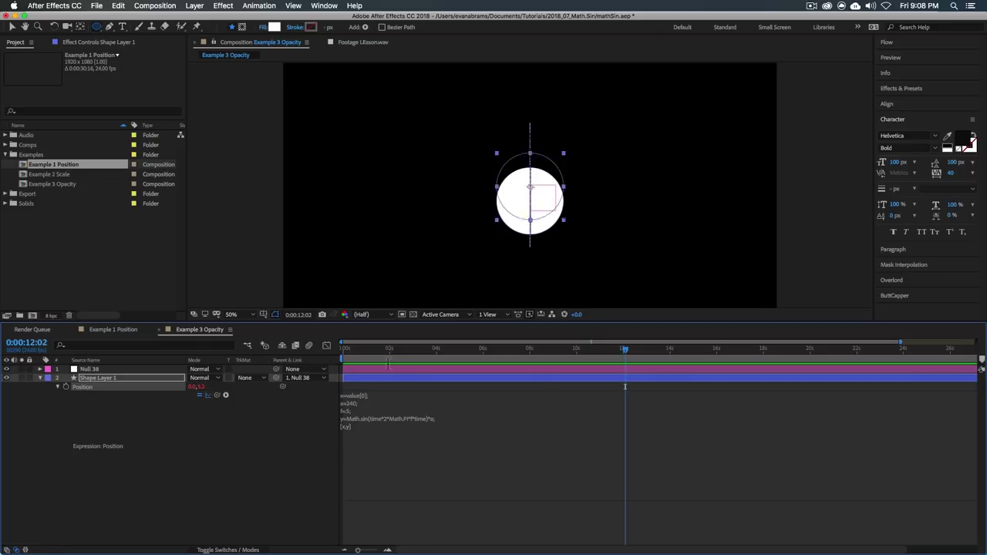
drag(367, 348, 343, 348)
key(space)
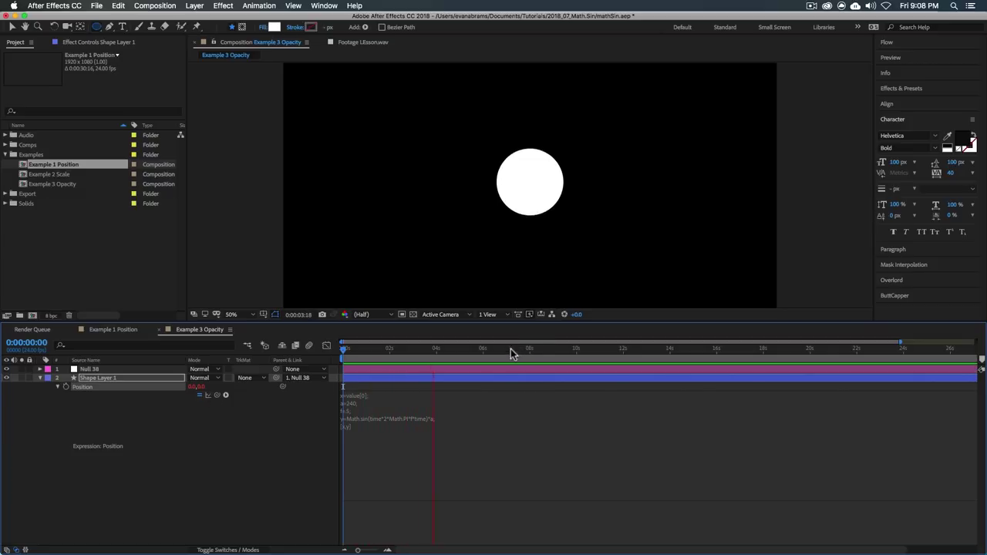
key(space)
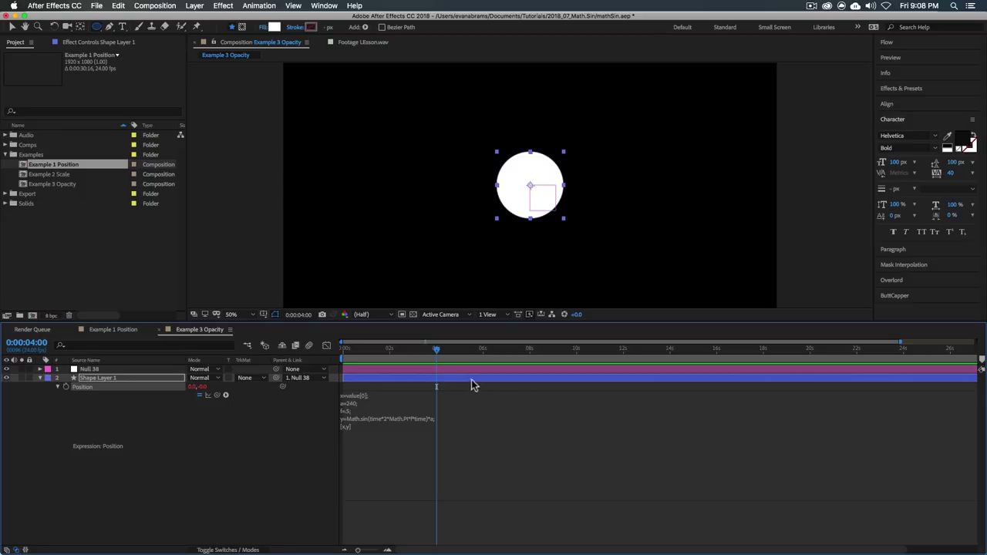
- Delete the extra time factor, leaving y=Math.sin(time*2*Math.PI*f)*a, and preview the bobbing circle
click(420, 424)
click(187, 397)
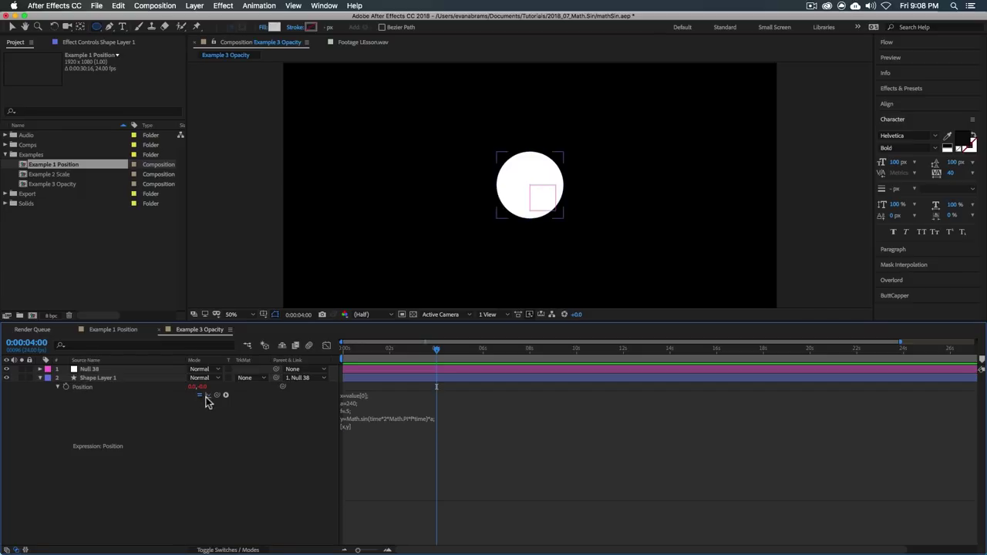
click(207, 395)
key(shift+F3)
key(shift+F3)
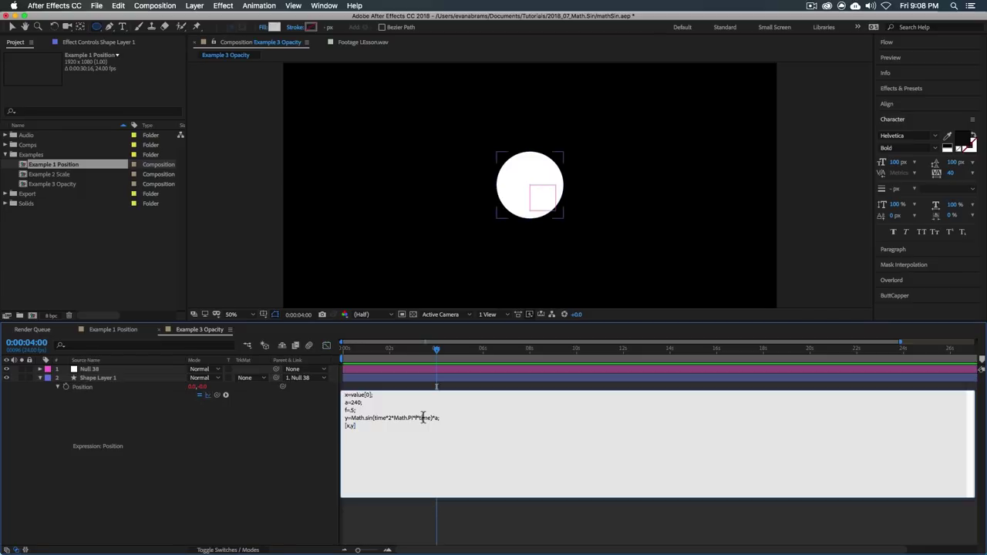
double_click(427, 414)
key(BackSpace)
click(437, 386)
key(space)
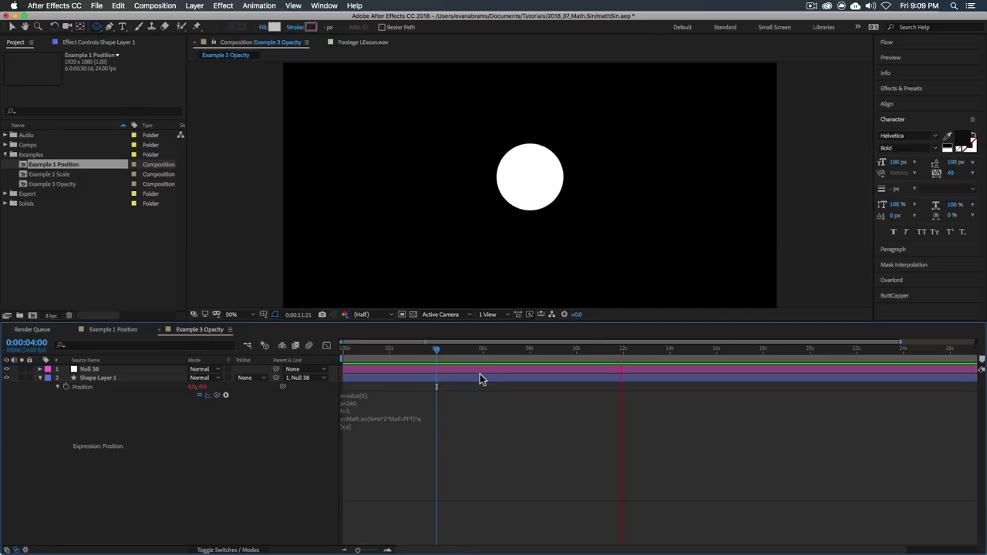
key(space)
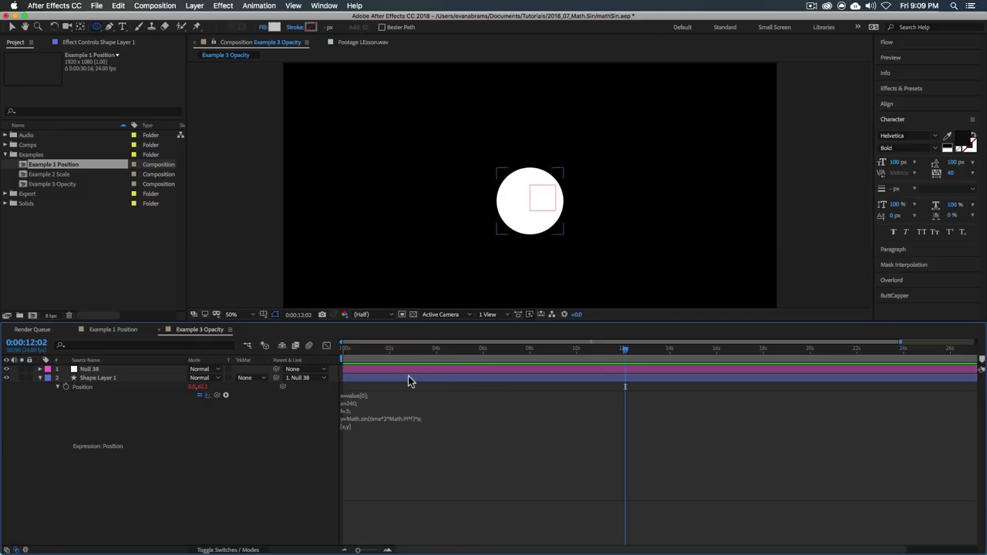
- Move Shape Layer 1's bar so the layer starts later, and jump to its in point
drag(446, 378, 520, 378)
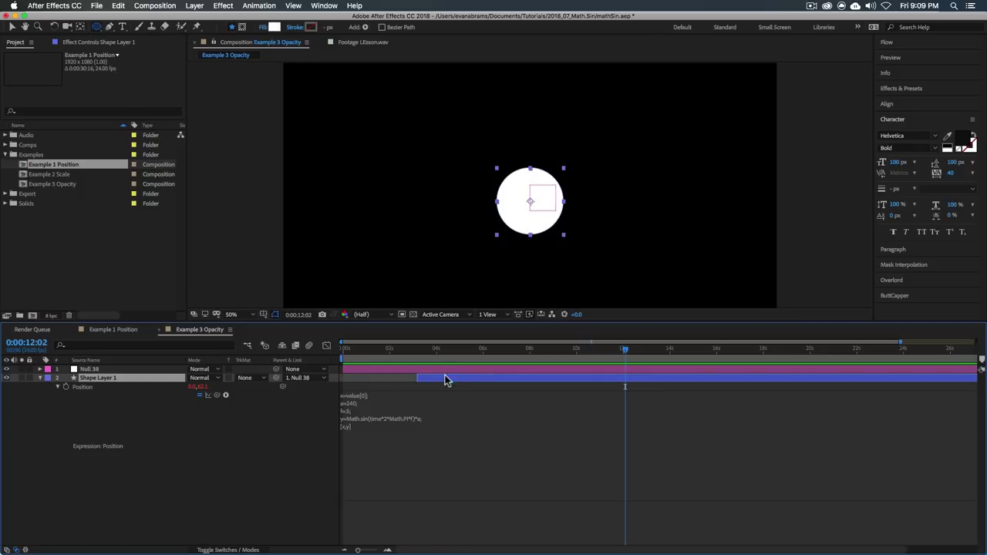
drag(447, 378, 390, 381)
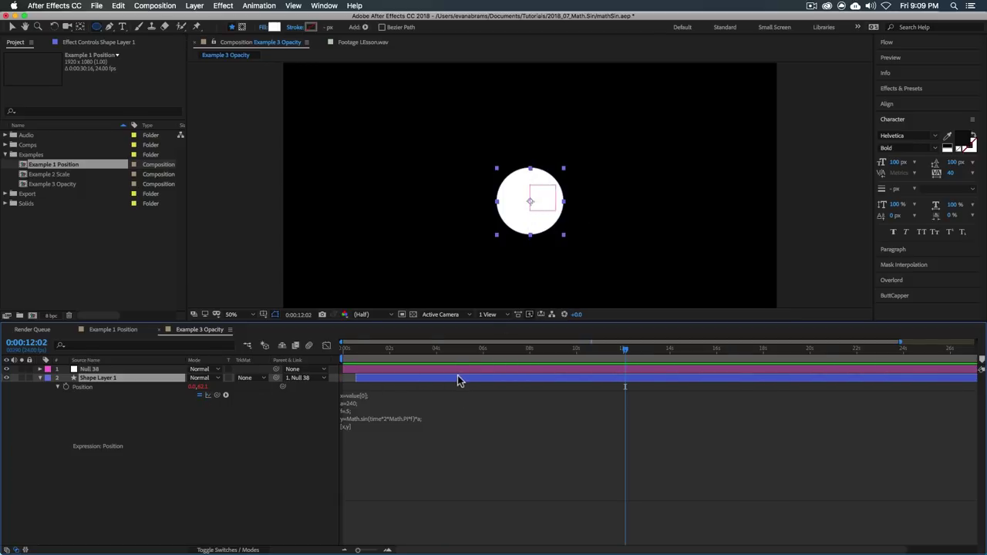
key(super+z)
key(i)
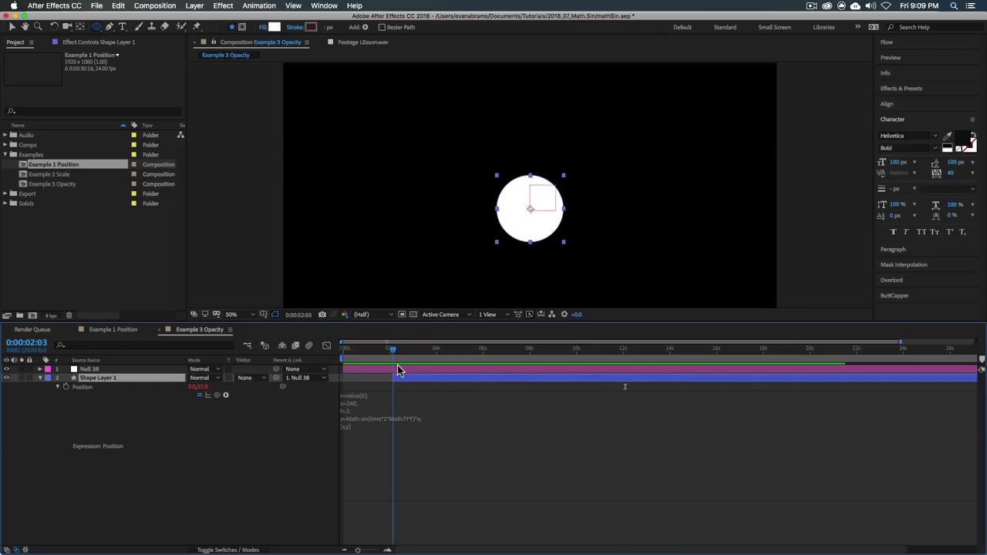
- Add t=time-inPoint to the Position expression and use t instead of time inside Math.sin
click(370, 410)
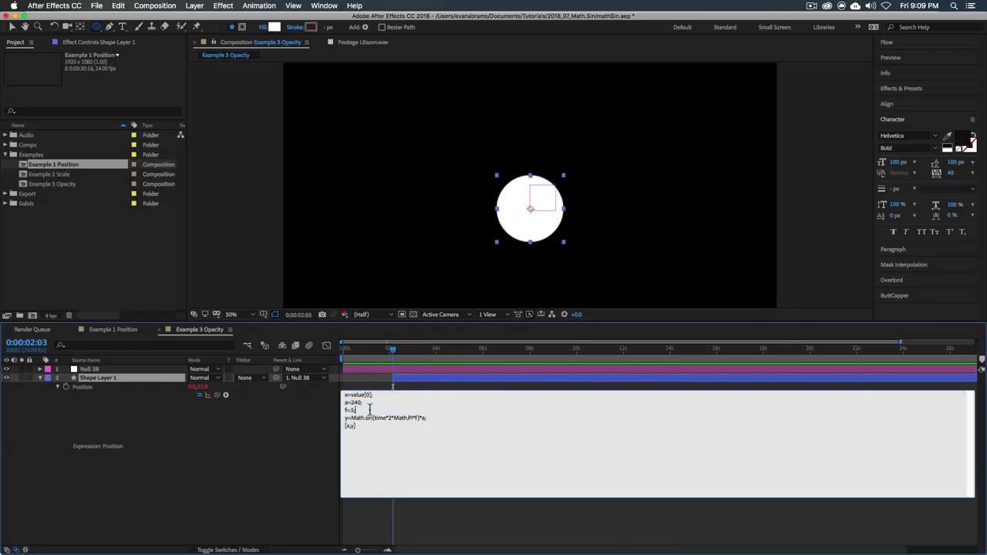
key(Return)
text(t=time)
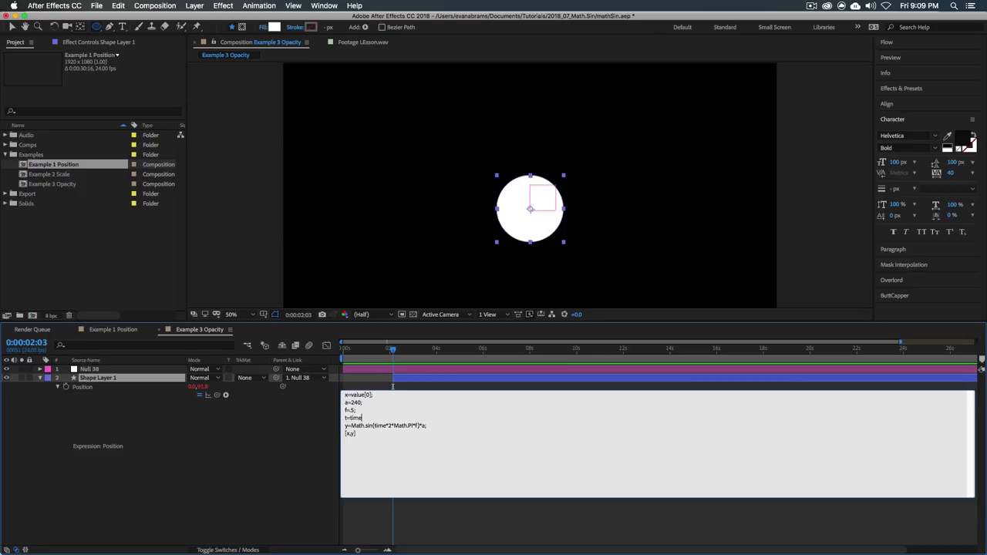
text(-inPoint;)
drag(386, 426, 374, 426)
text(t)
click(482, 352)
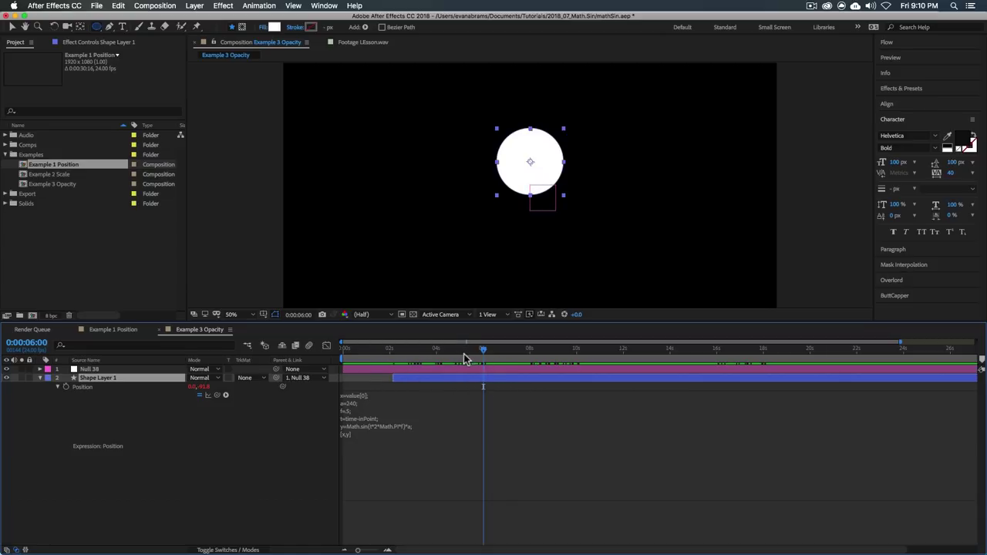
mouse_move(422, 378)
mouse_down()
mouse_move(401, 378)
mouse_move(456, 377)
mouse_move(425, 385)
mouse_up()
- Preview and scrub the delayed circle motion, then select the whole Position expression text
key(space)
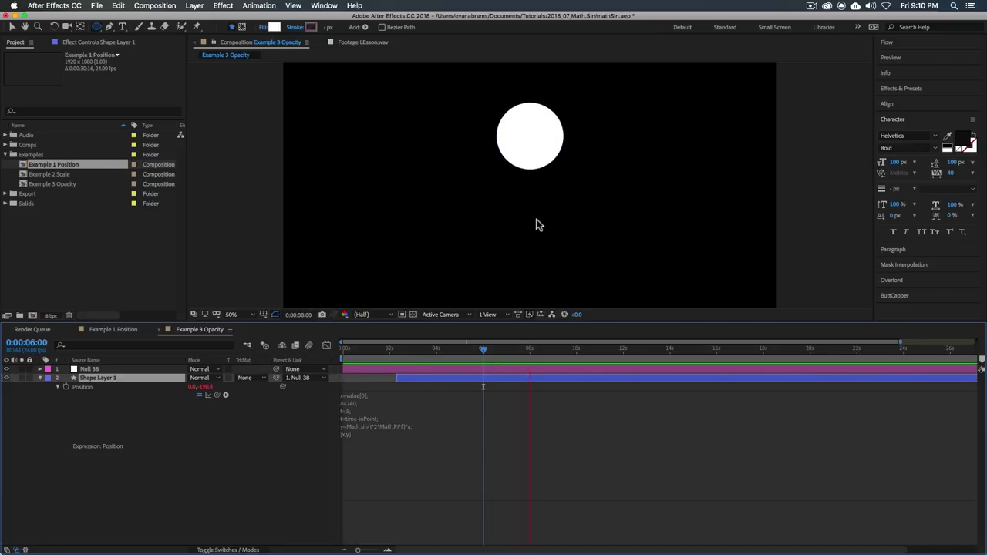
key(space)
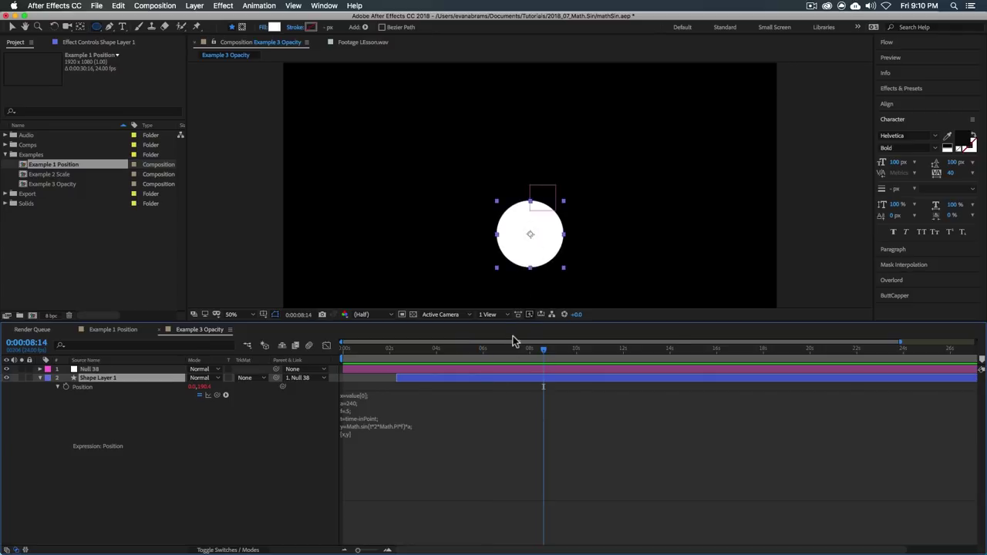
drag(470, 348, 458, 367)
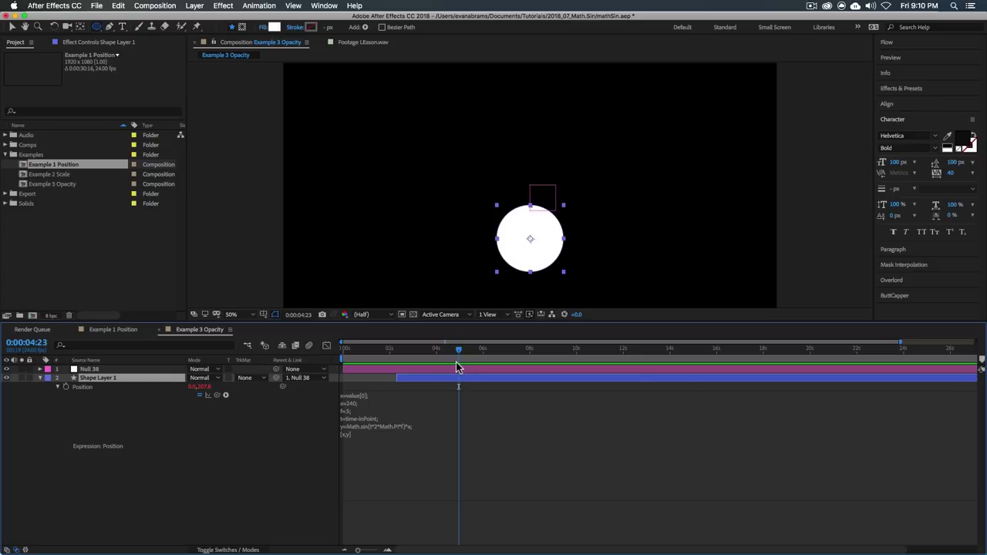
click(460, 423)
key(super+c)
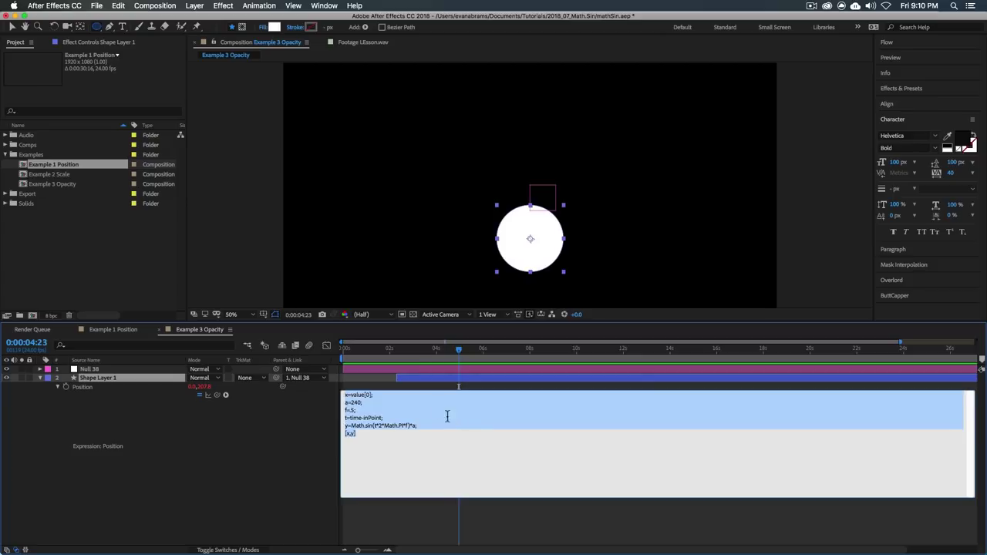
- Open Example 2 Scale and paste the sine expression onto Shape Layer 1's Scale, then preview
click(65, 176)
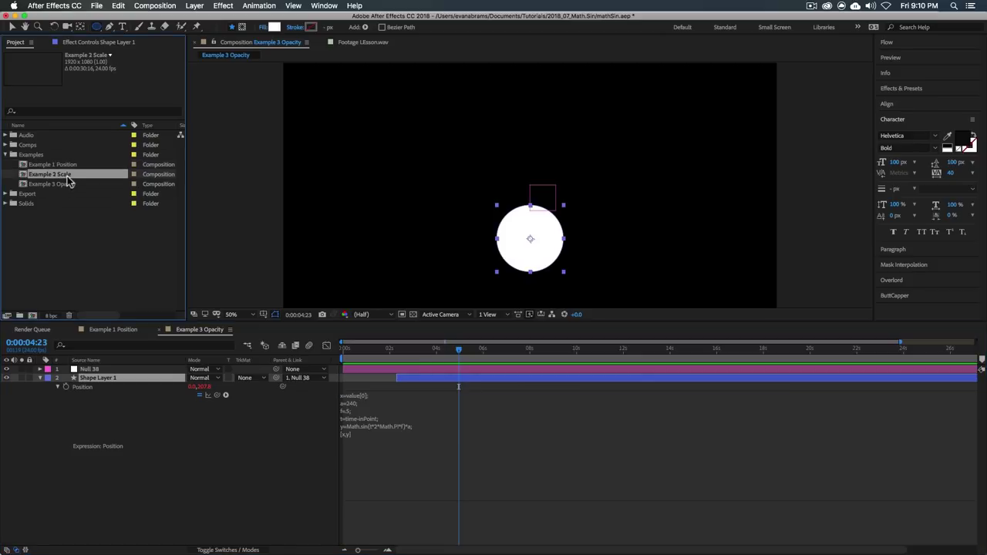
double_click(46, 177)
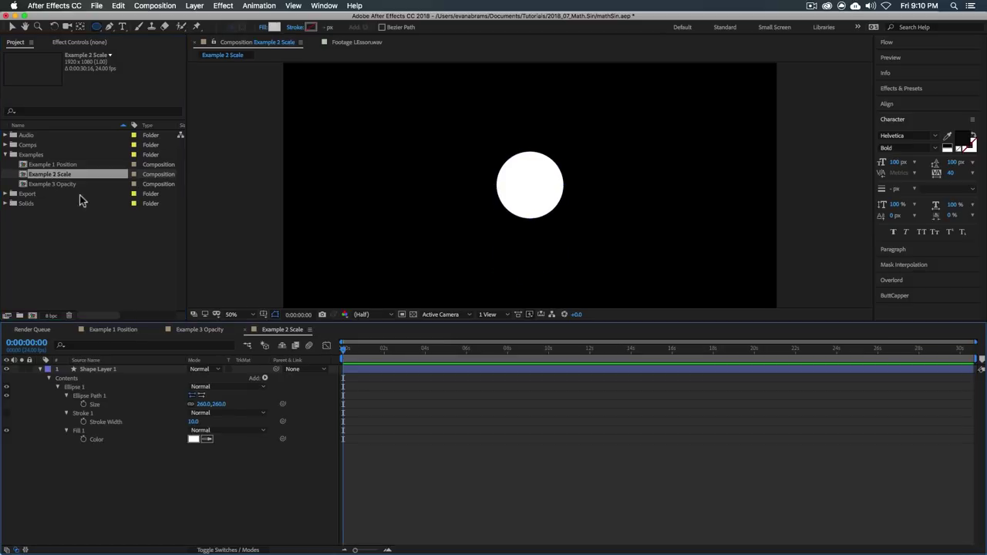
click(343, 370)
key(s)
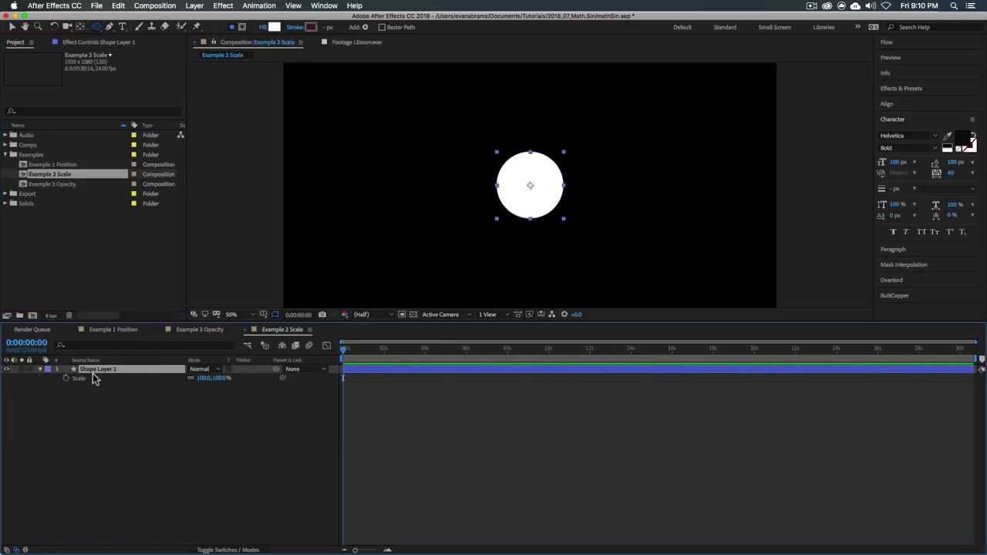
alt+click(66, 379)
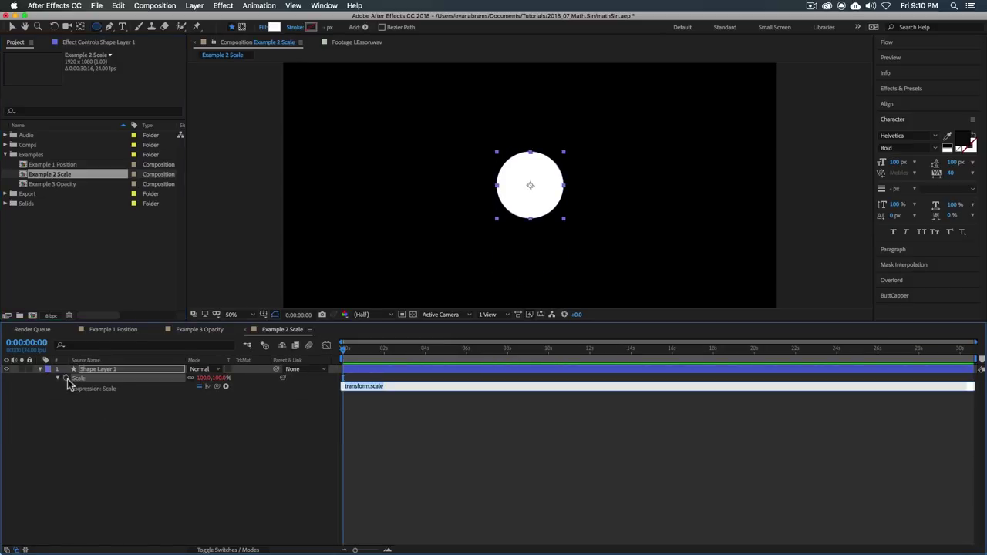
key(super+v)
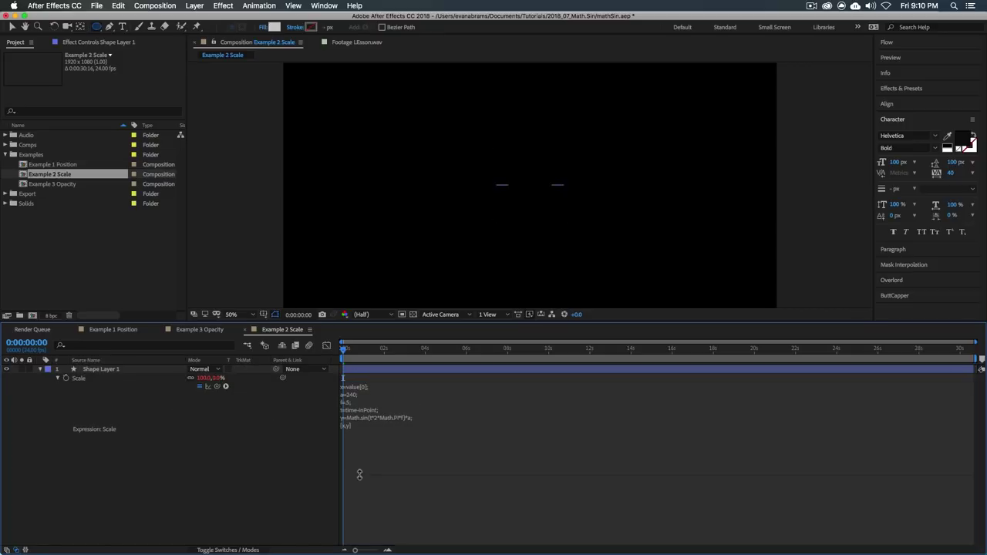
click(364, 432)
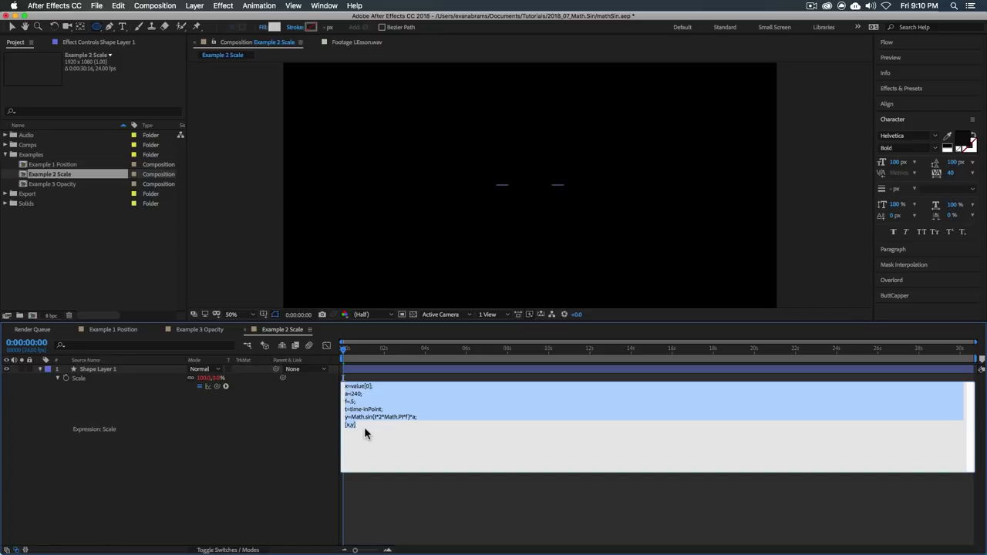
click(355, 368)
key(space)
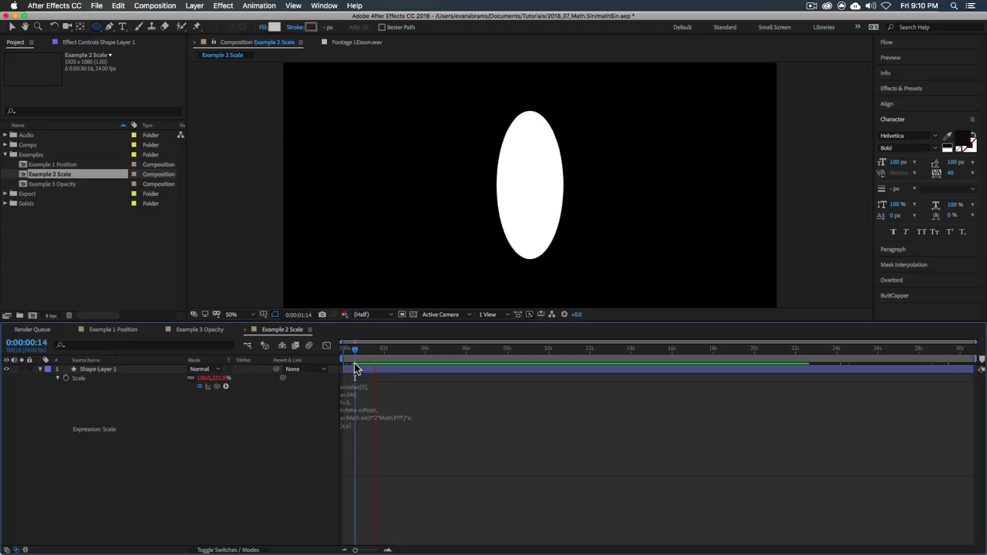
- Change the expression's last line to [y,y] for uniform scaling and preview the pulsing circle
click(352, 428)
click(374, 406)
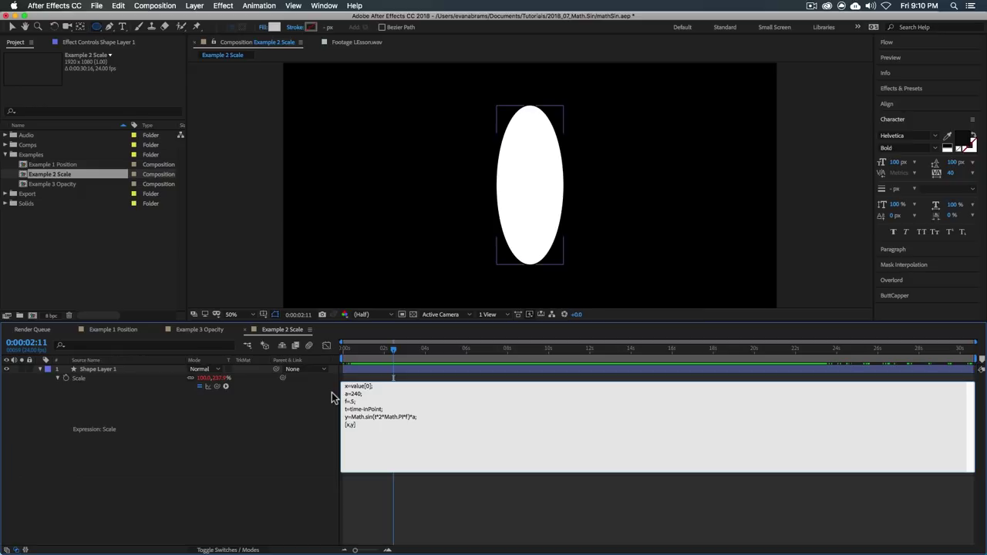
text(,)
key(BackSpace)
key(BackSpace)
text(x,)
key(Up)
key(Up)
key(Up)
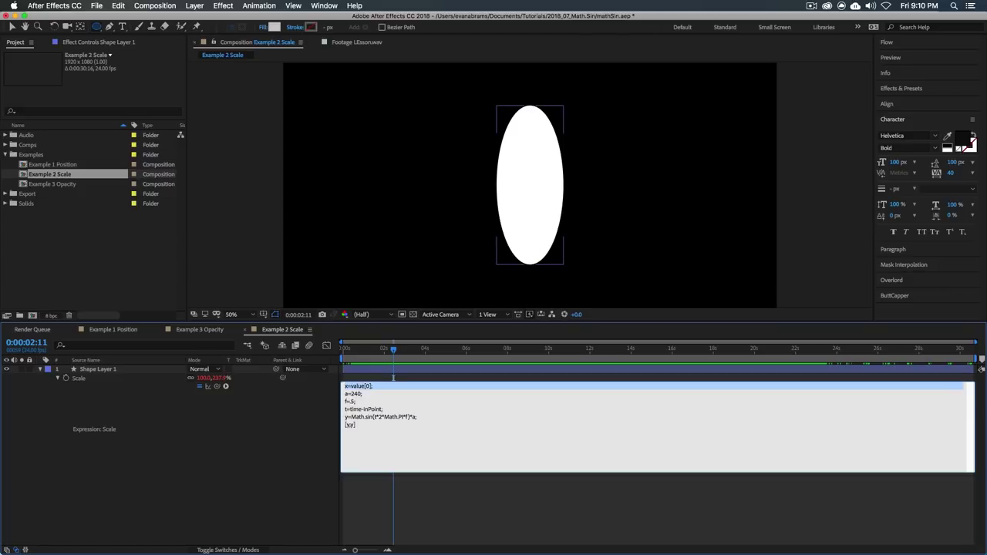
click(393, 377)
key(space)
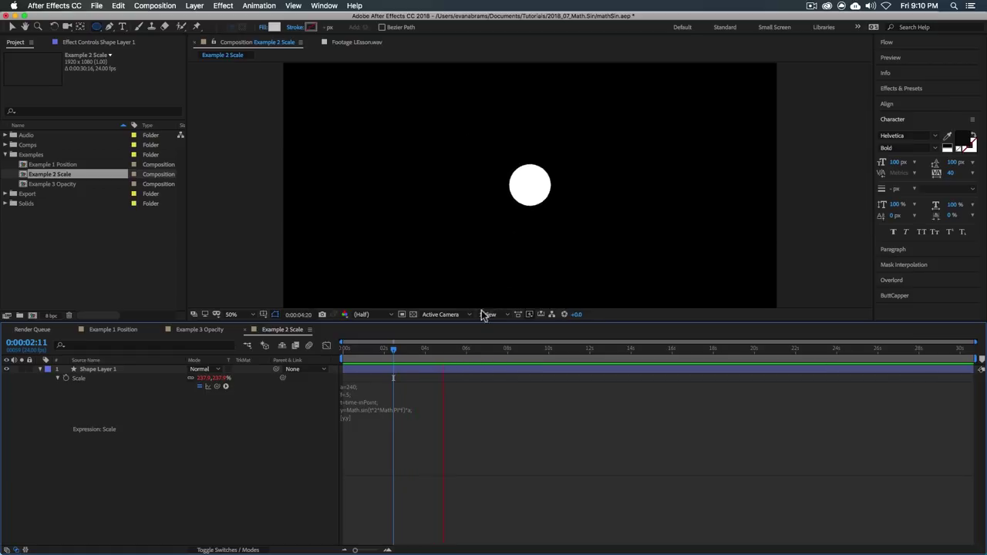
- Inspect the pulsing Scale curve by scrubbing, then select all of the Scale expression text
key(space)
click(147, 379)
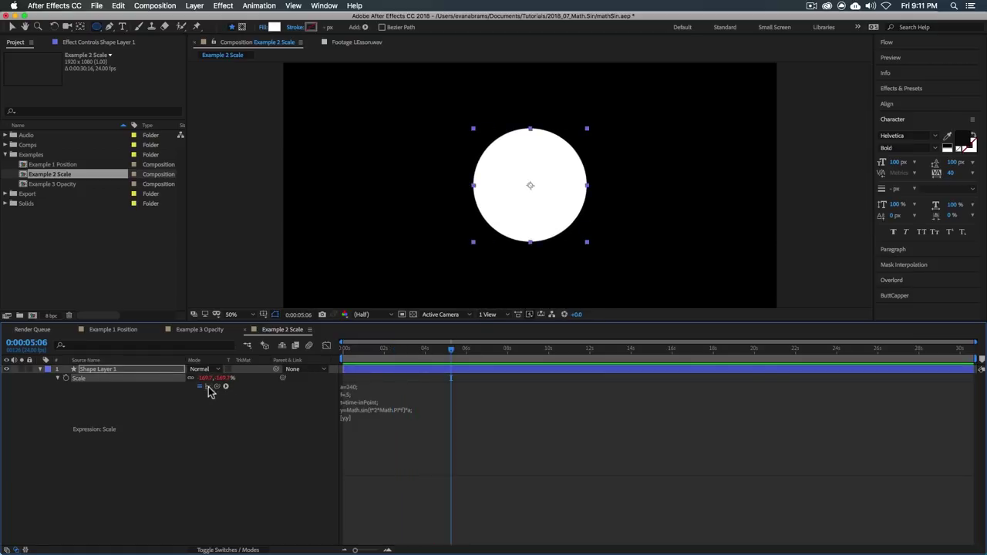
click(326, 346)
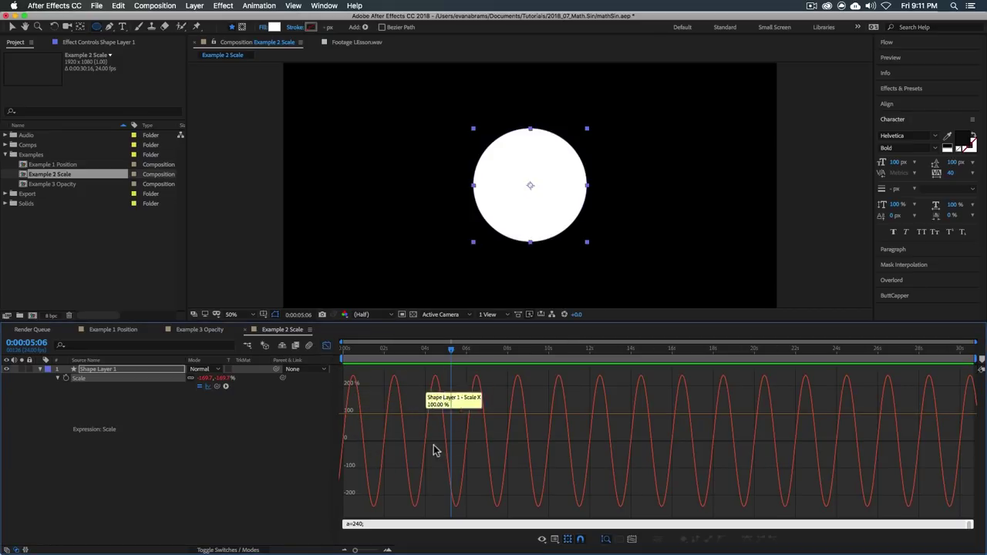
key(space)
key(space)
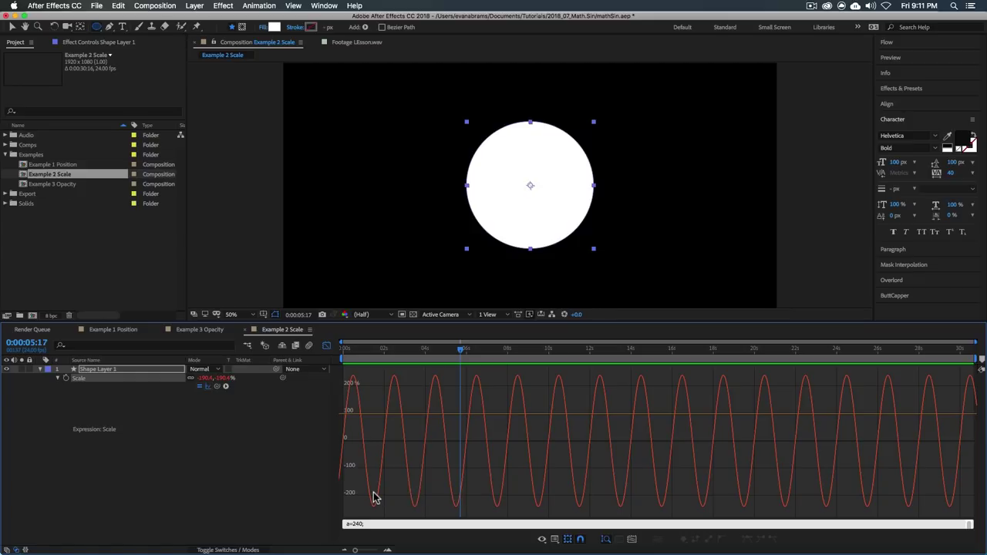
drag(478, 356, 533, 388)
key(shift+F3)
click(412, 372)
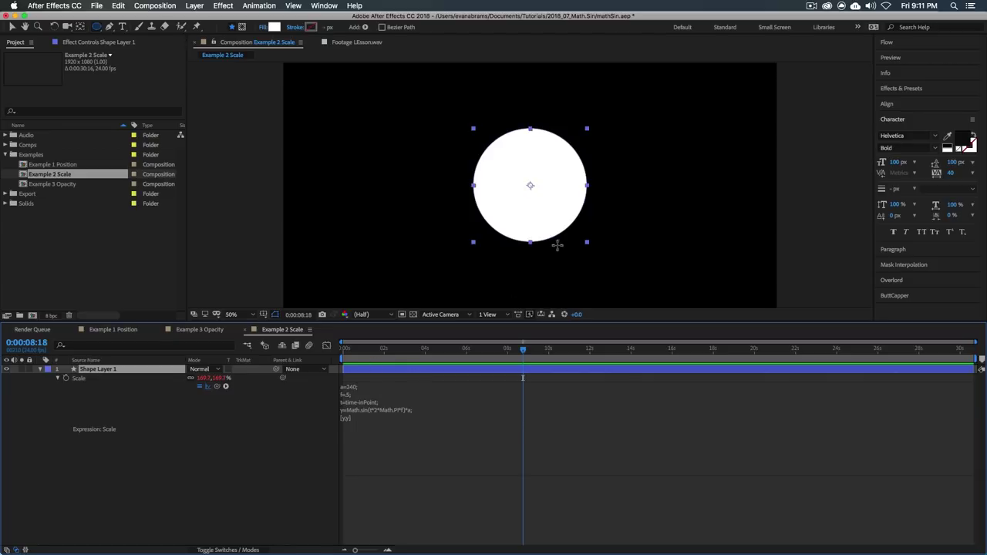
click(506, 505)
key(space)
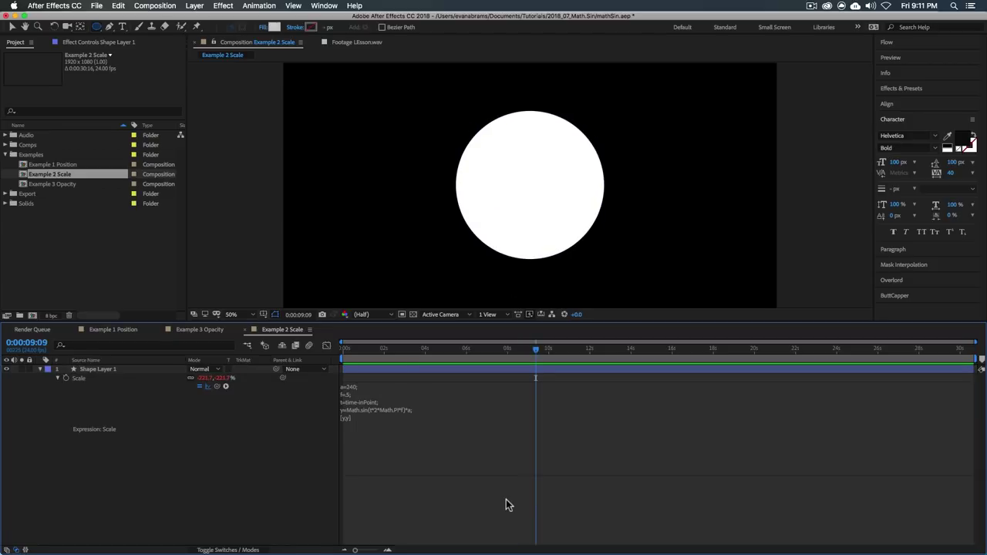
click(524, 412)
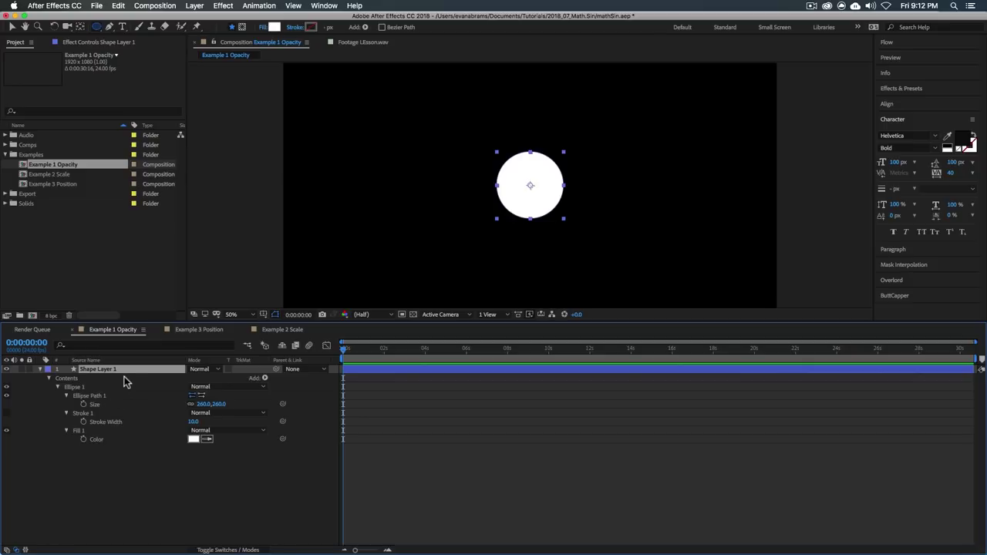
- Paste the sine expression onto the circle's Opacity, trim the last line to y, and preview
key(t)
alt+click(67, 377)
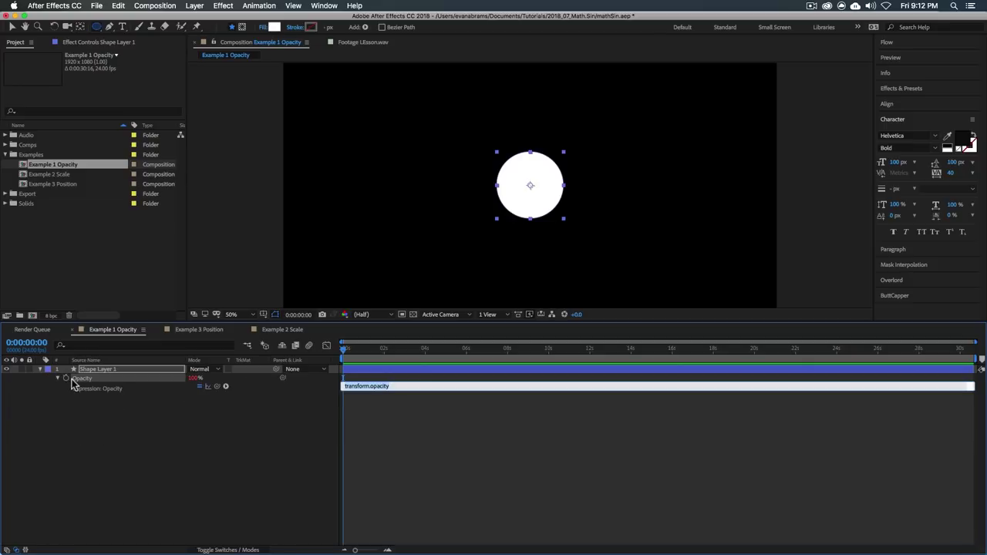
text(Math)
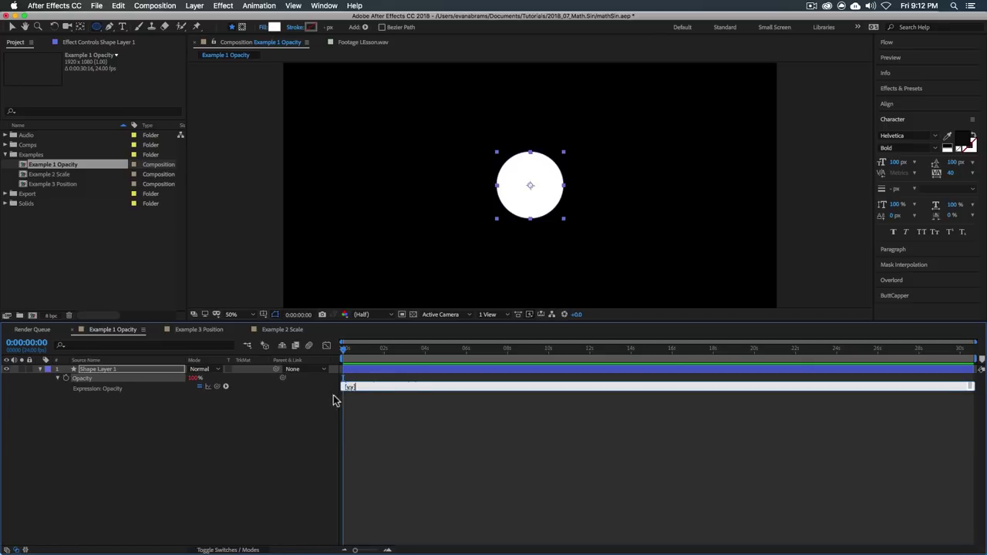
text(a=240; f=5; t=time-inPoint; y=Math.sin(f*2*Math.PI*t)*a; [y,y])
click(356, 418)
key(BackSpace)
key(BackSpace)
key(BackSpace)
key(BackSpace)
key(Delete)
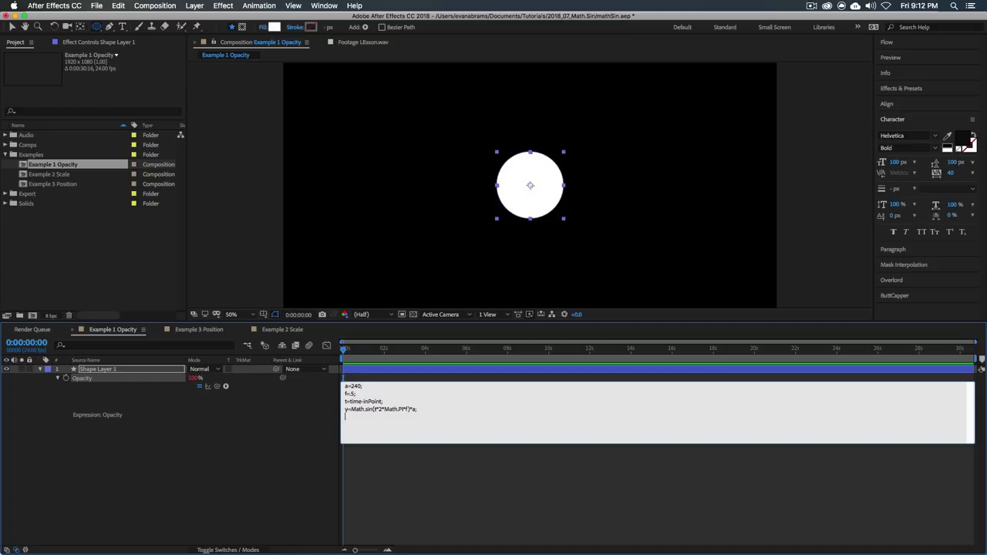
text(y)
click(380, 406)
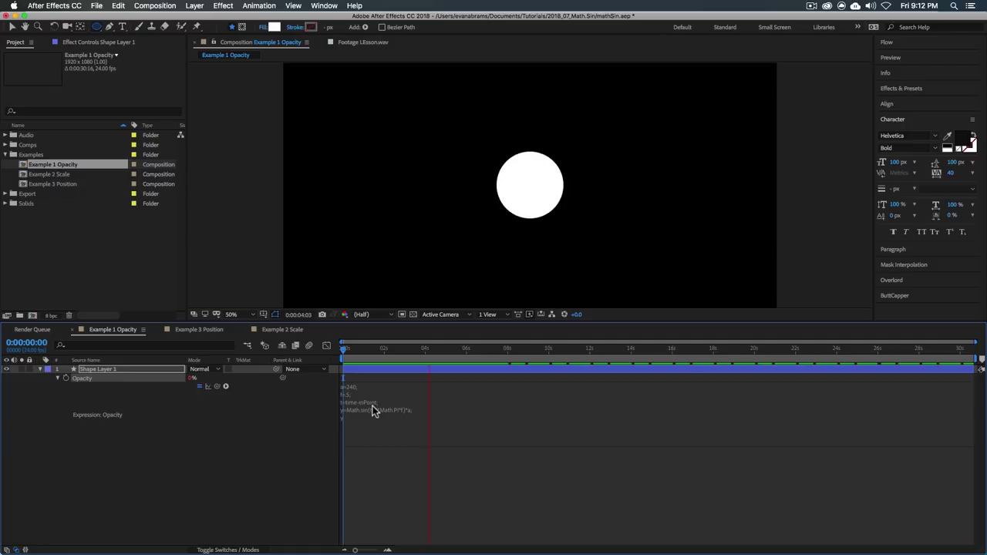
key(space)
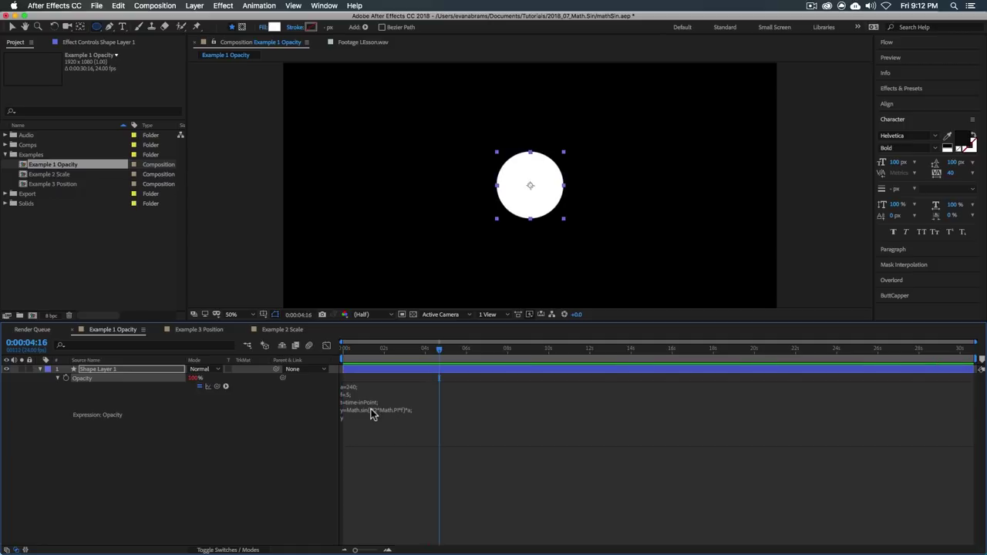
- Check the Opacity graph, then change the expression's amplitude a to 100
click(217, 386)
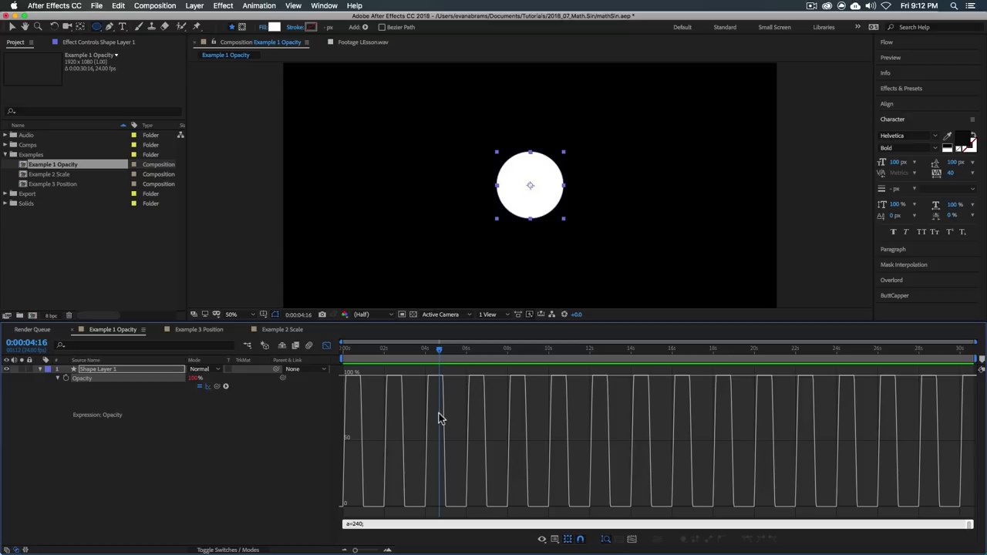
key(shift+F3)
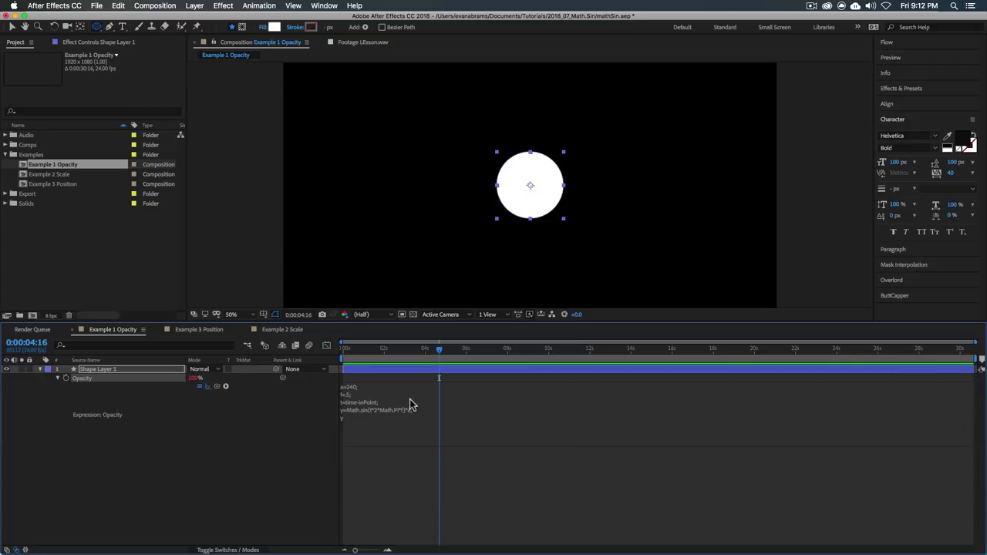
click(351, 387)
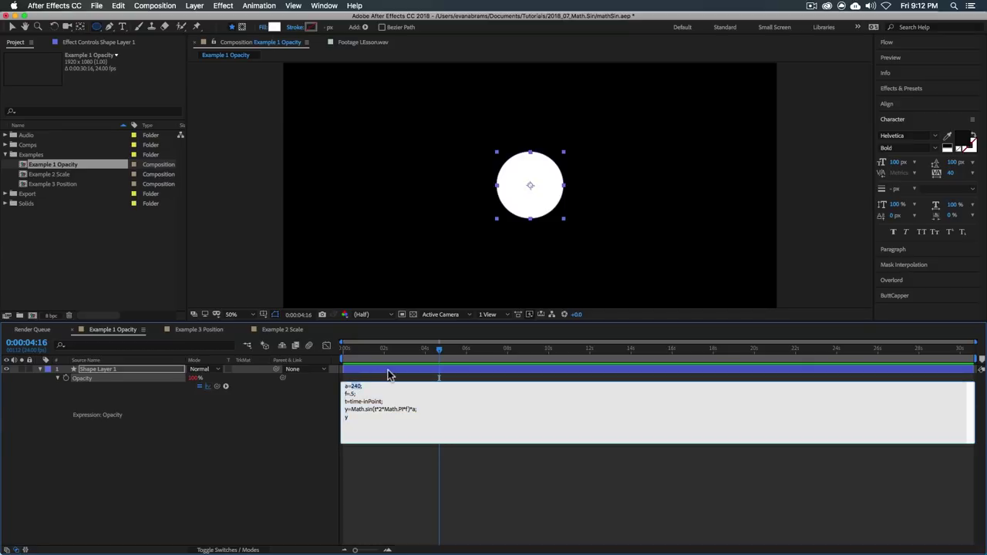
text(100)
click(338, 413)
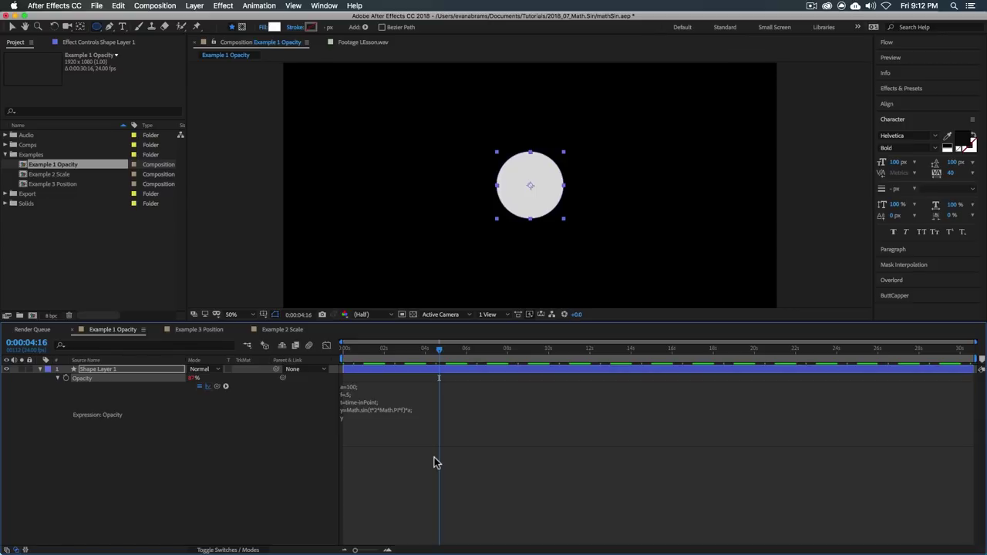
- Inspect the Opacity curve around 0:00:01:05, then append +50 to the final y line
key(shift+F3)
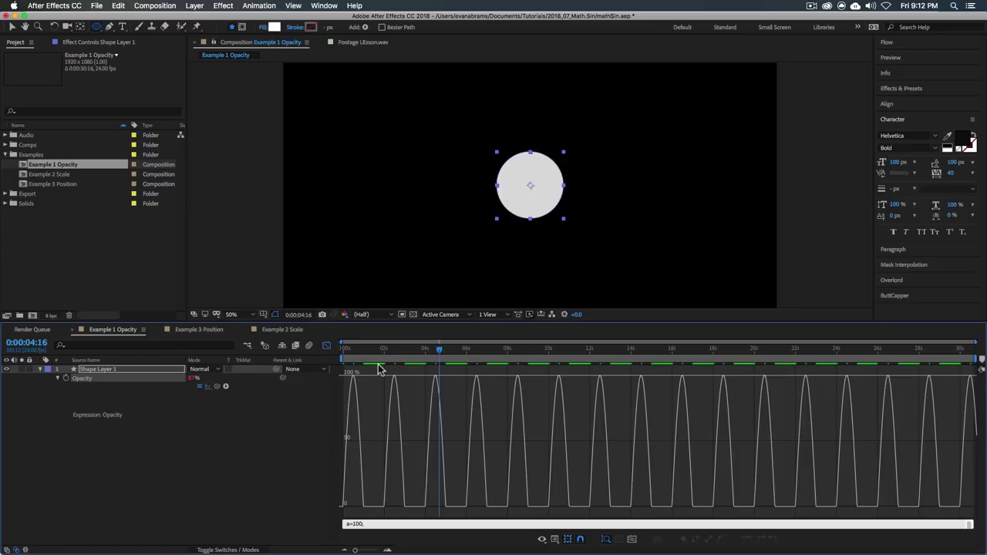
click(384, 356)
drag(383, 356, 367, 359)
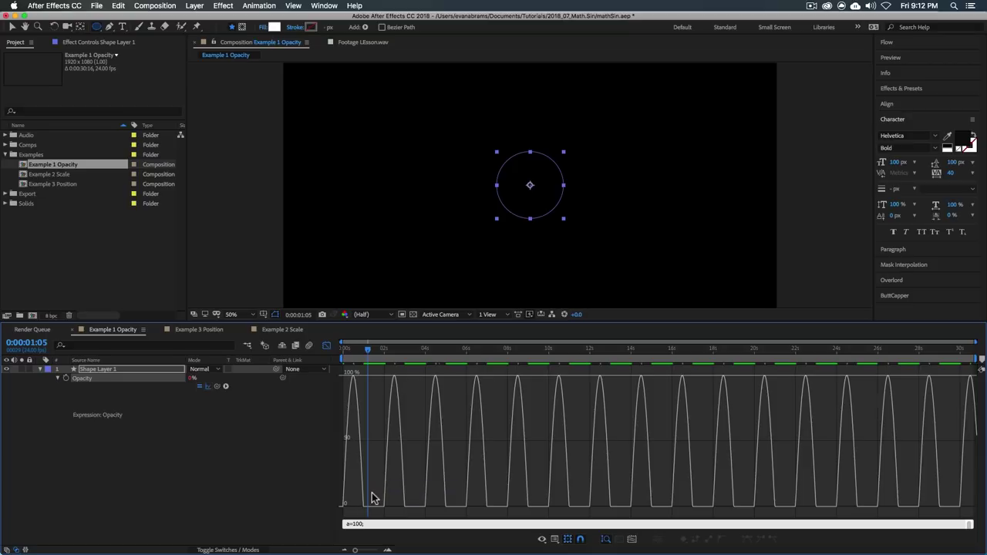
key(shift+F3)
click(353, 391)
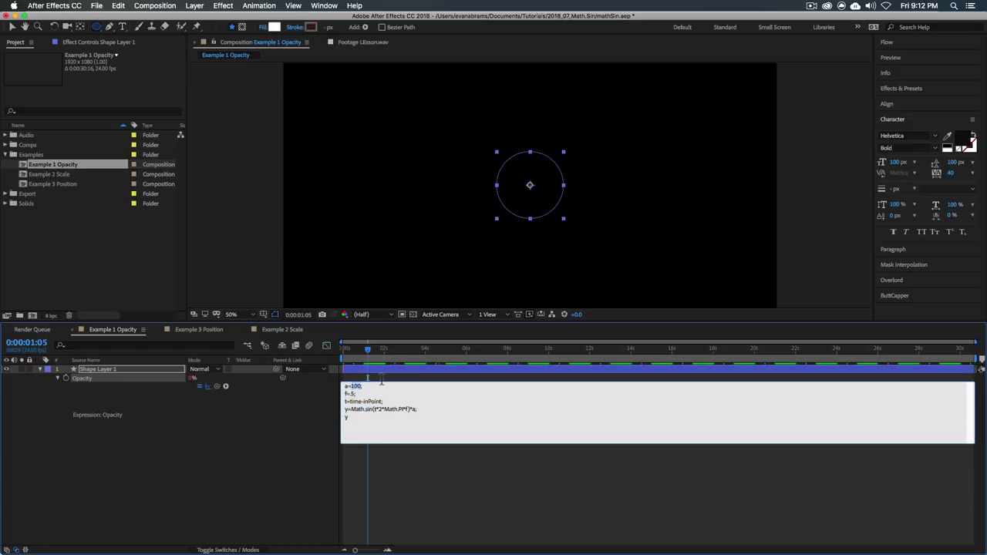
click(411, 375)
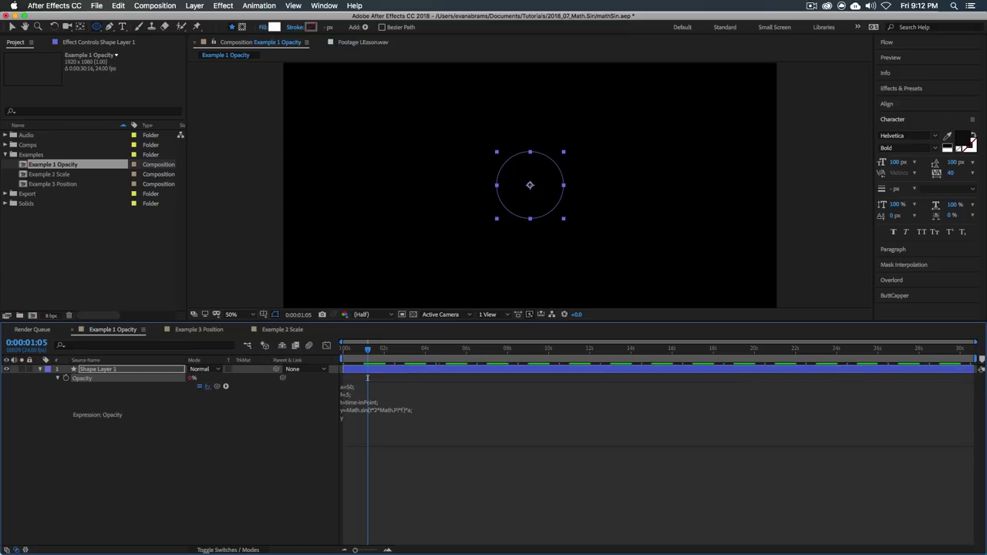
click(355, 425)
text(+50)
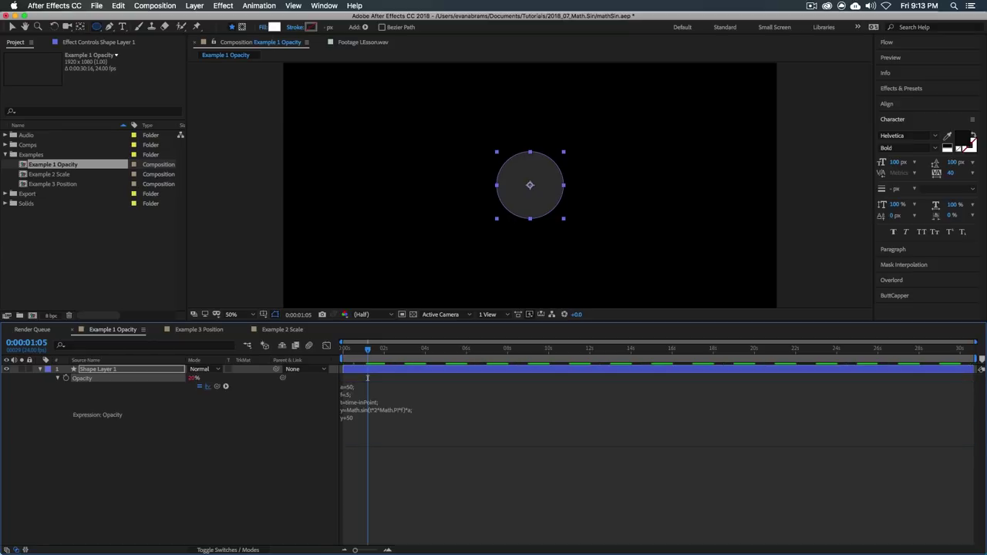
- View the smooth Opacity curve and preview the circle fading between 0 and 100%
key(shift+F3)
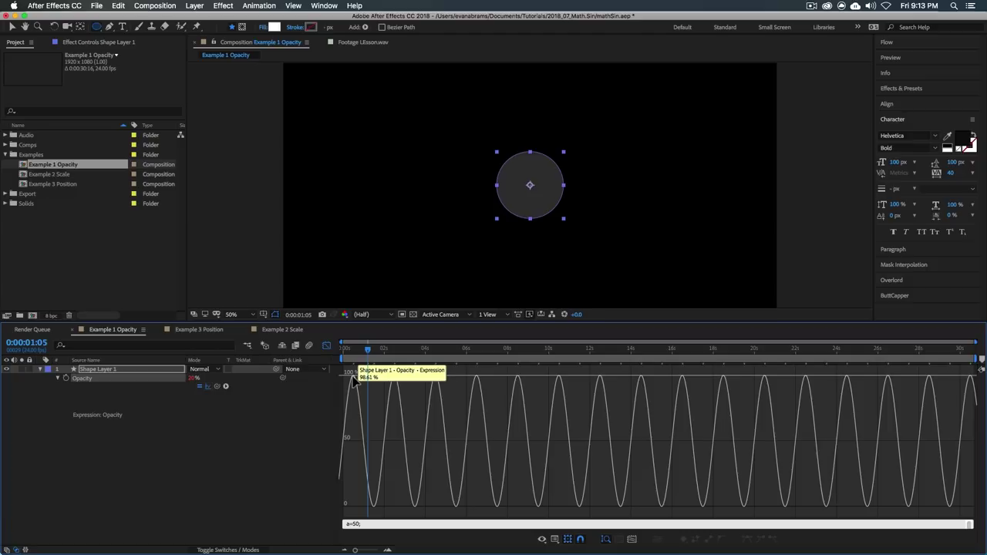
key(space)
key(space)
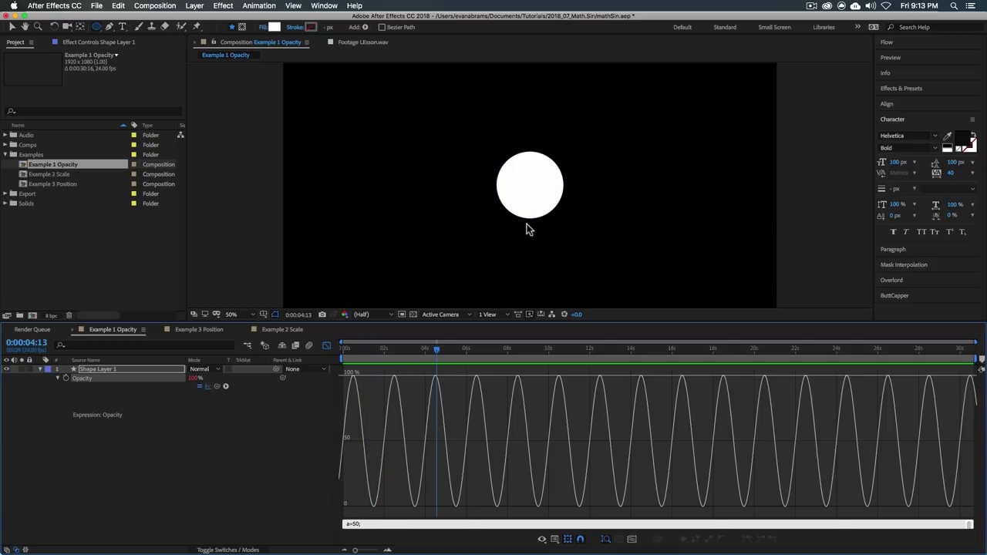
key(space)
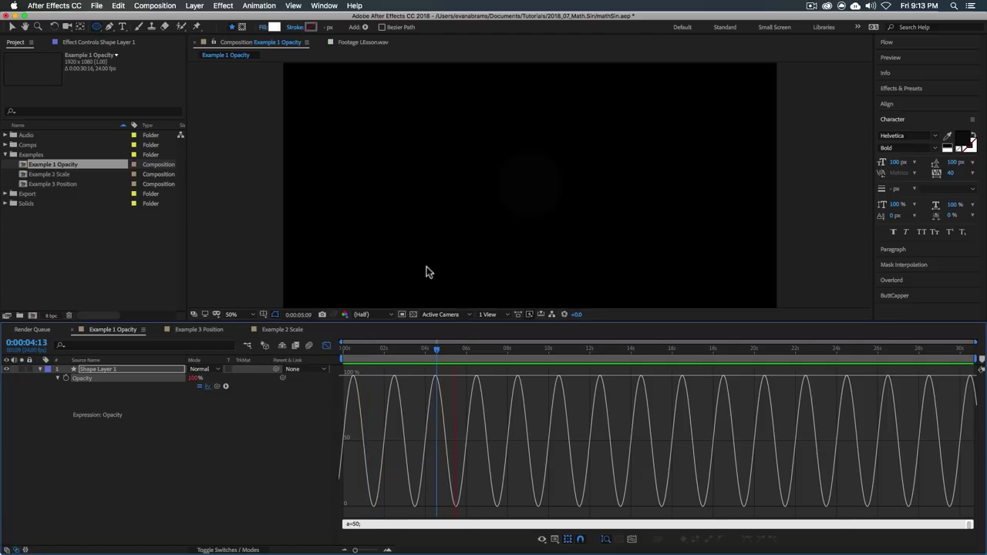
key(space)
key(shift+F3)
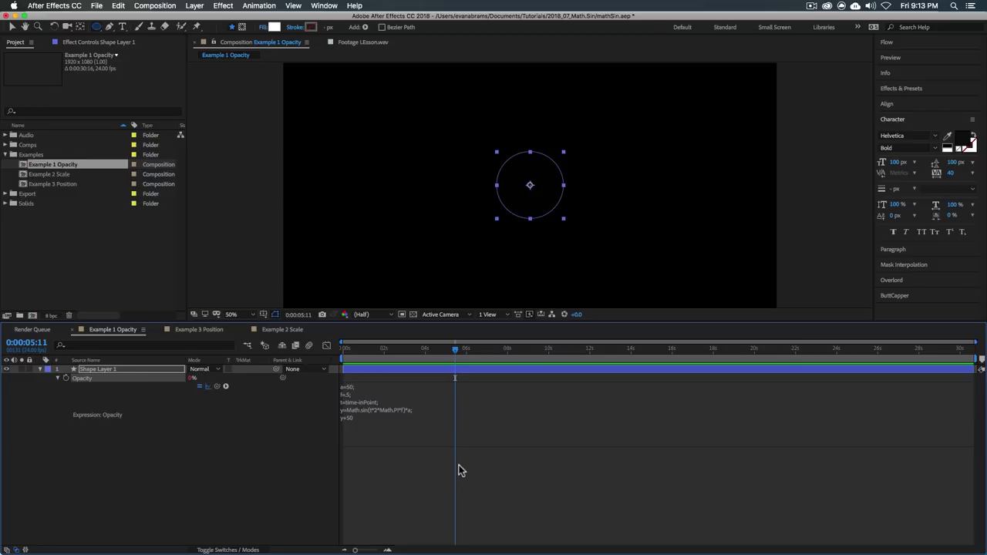
click(428, 422)
key(super+c)
- Duplicate the Example 3 Position composition and rename it 'Example 3 Position + Rotation'
click(348, 484)
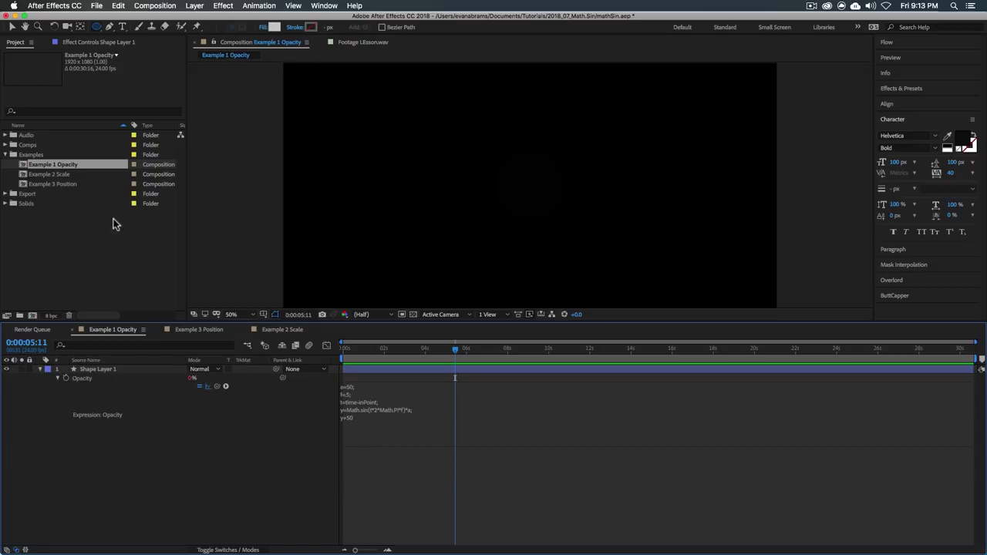
click(54, 186)
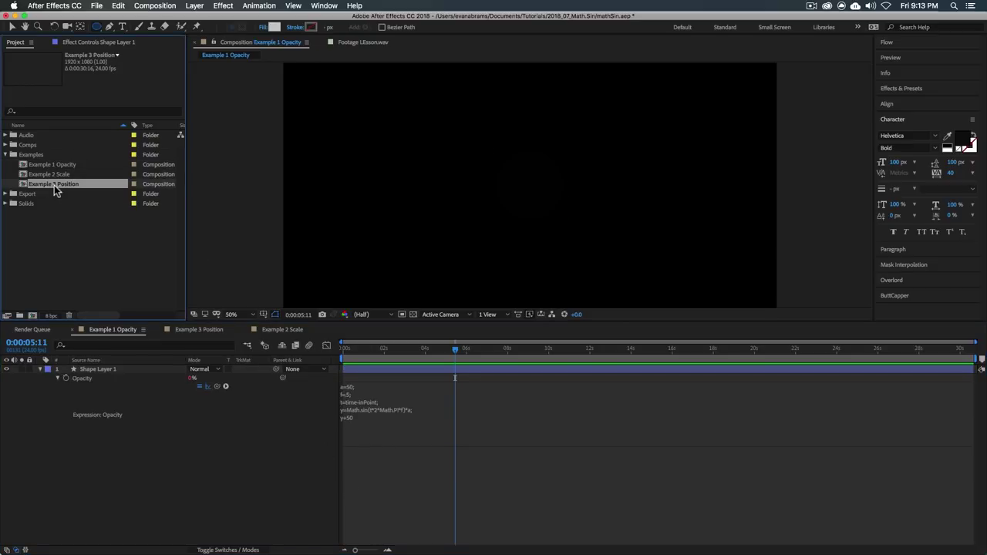
key(super+d)
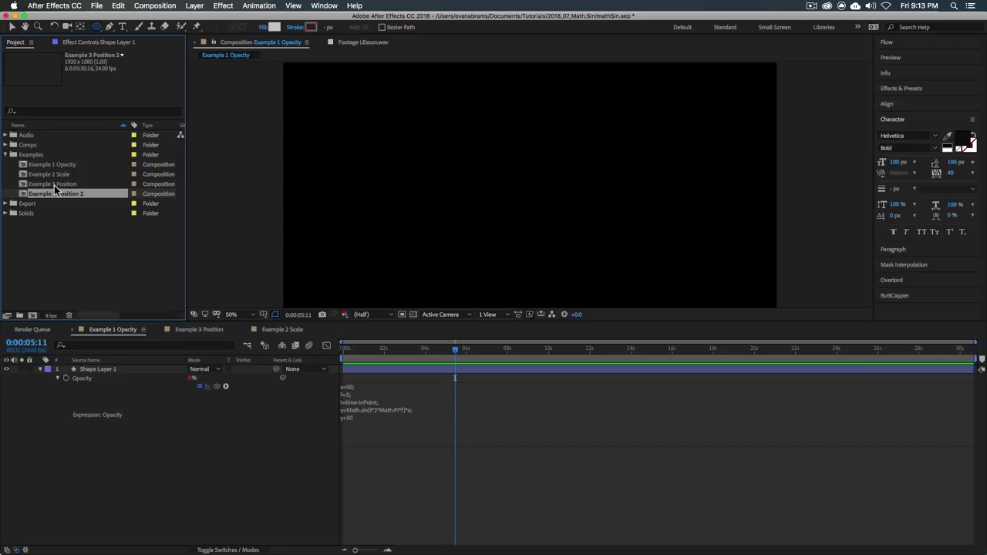
key(Return)
key(BackSpace)
key(BackSpace)
text(+ Rotation)
key(Return)
- Add a Polystar triangle to the shape layer, rotate it 90°, zoom to 25%, and play back
double_click(68, 193)
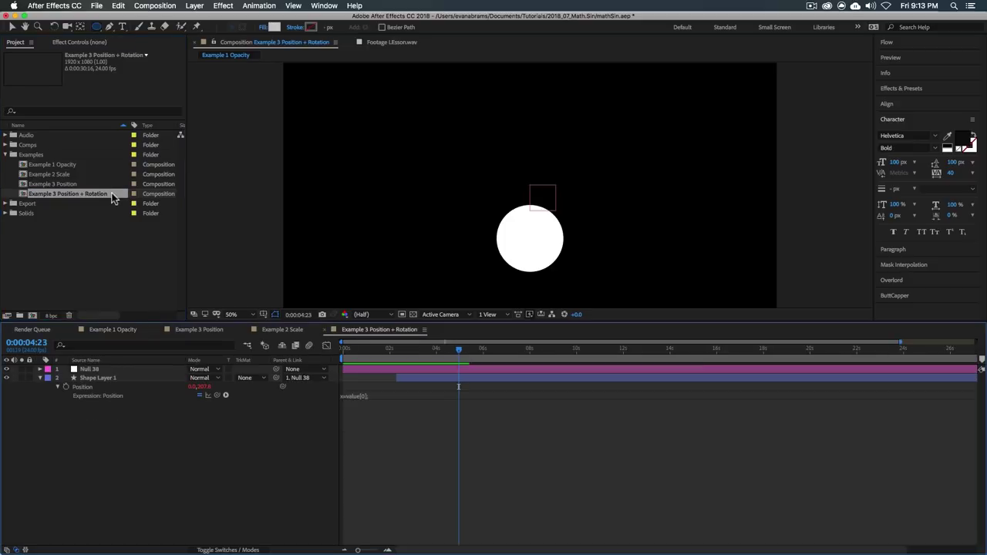
click(431, 378)
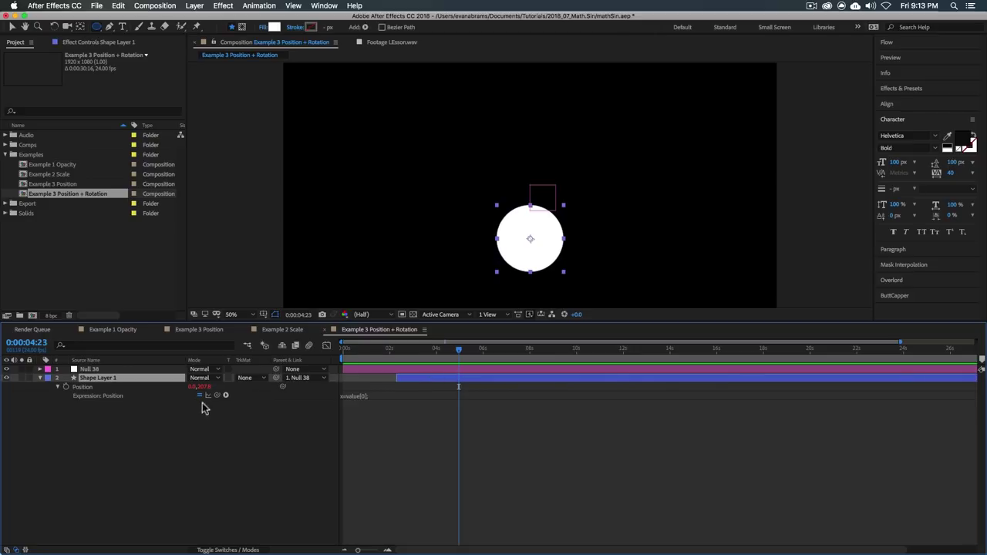
click(365, 27)
click(386, 71)
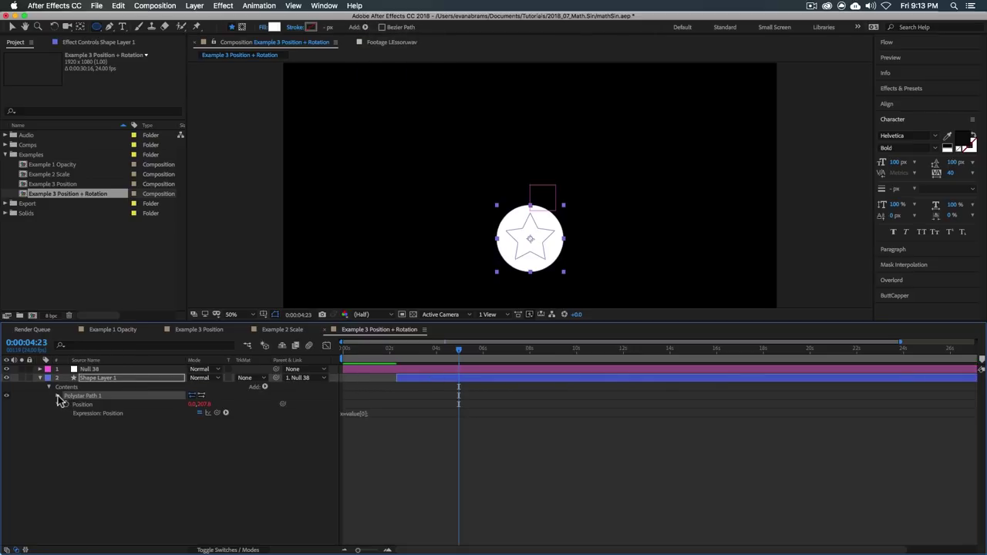
click(57, 396)
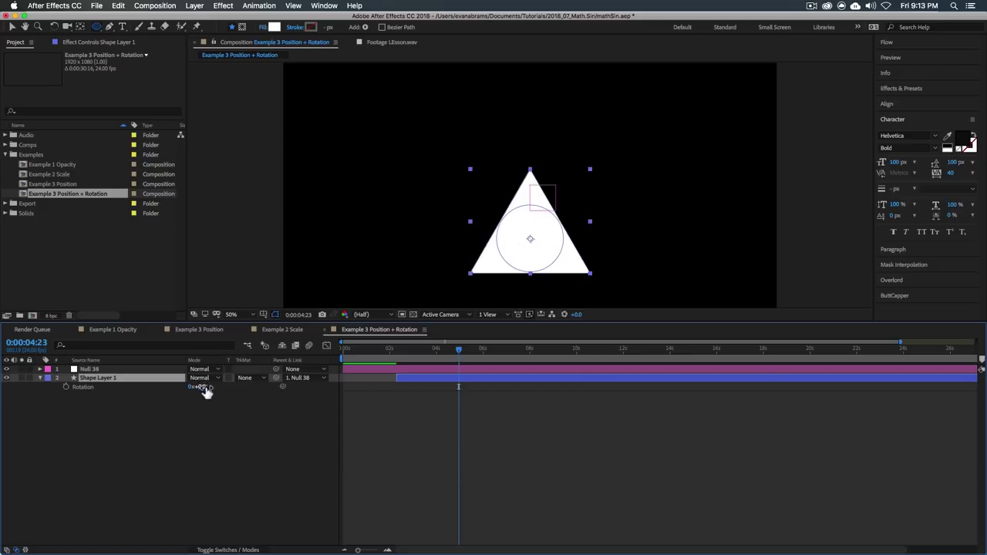
click(203, 386)
key(Return)
key(comma)
click(518, 429)
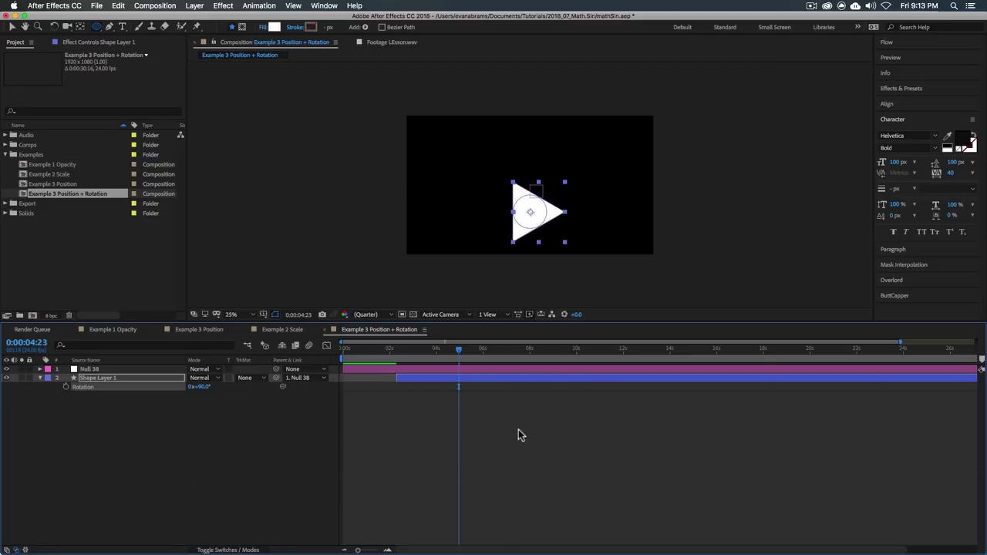
key(space)
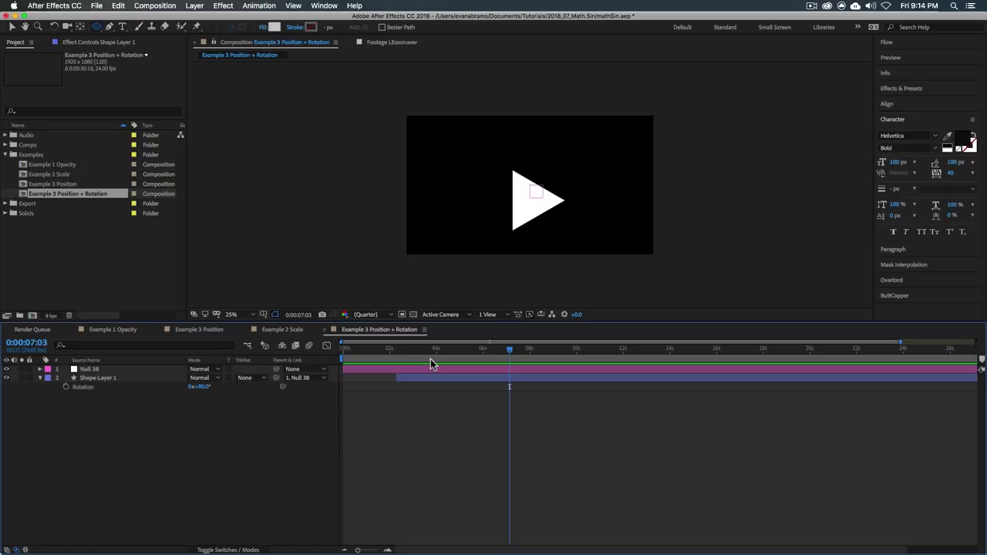
- Give Shape Layer 1's Rotation the pasted Math.sin expression with amplitude 45, then play from about 2 seconds
click(431, 378)
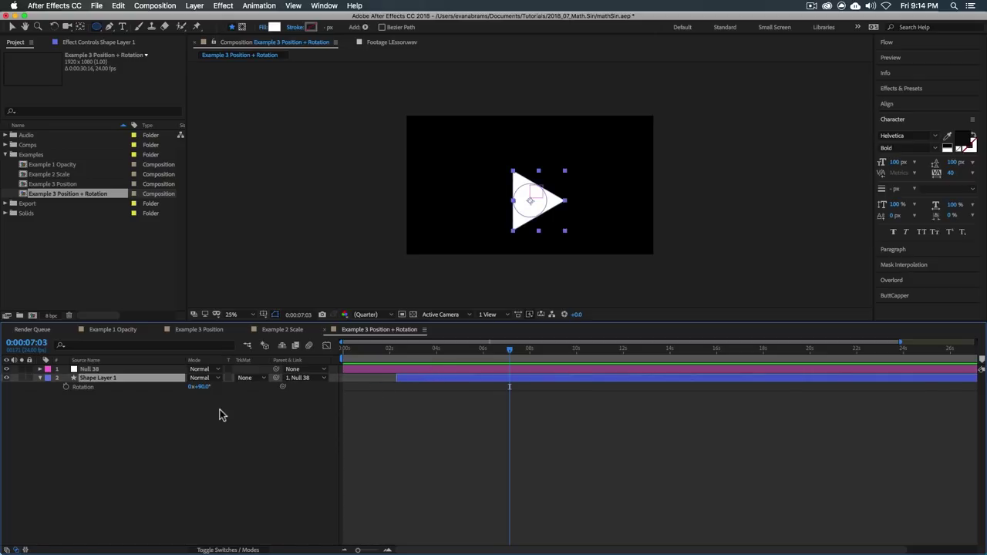
alt+click(66, 388)
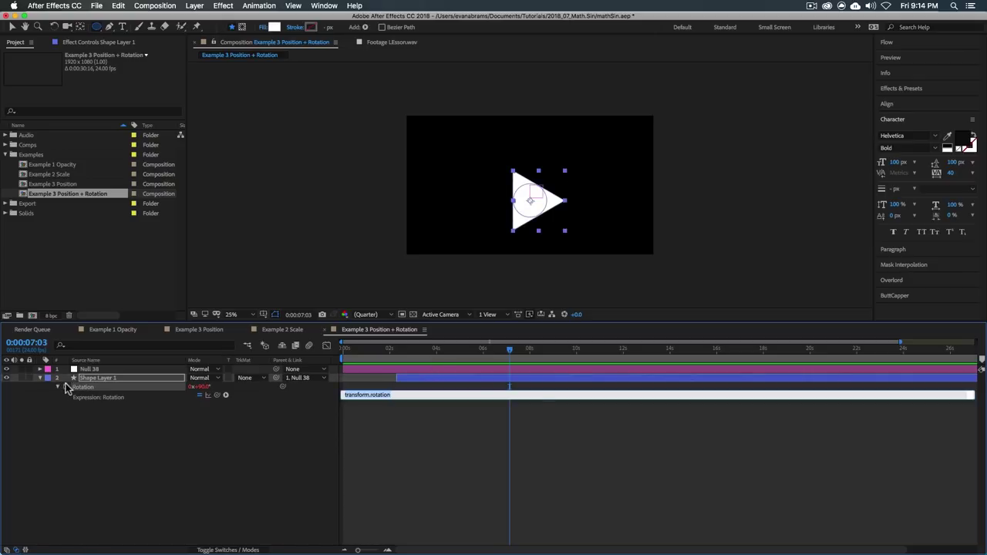
text(y=50)
key(super+v)
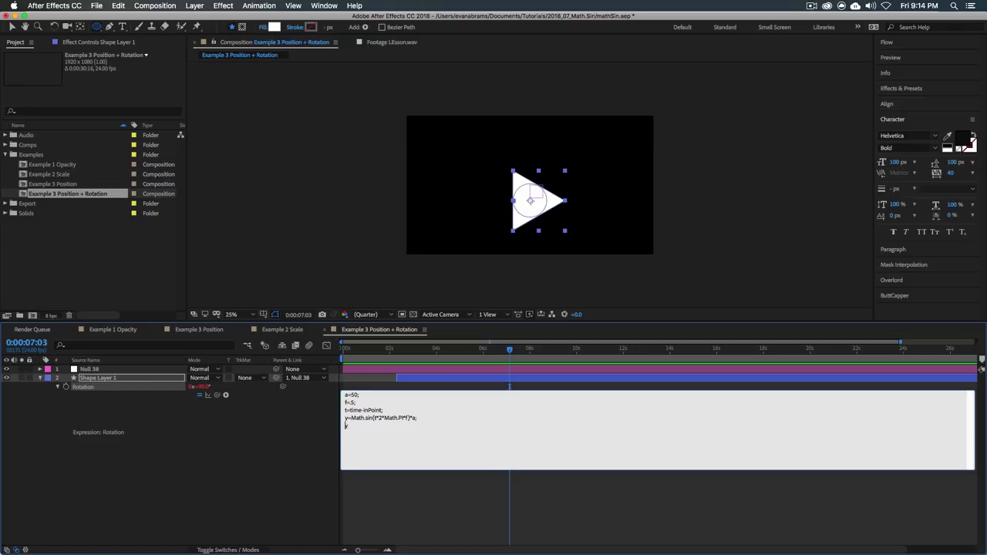
text(45)
key(KP_Enter)
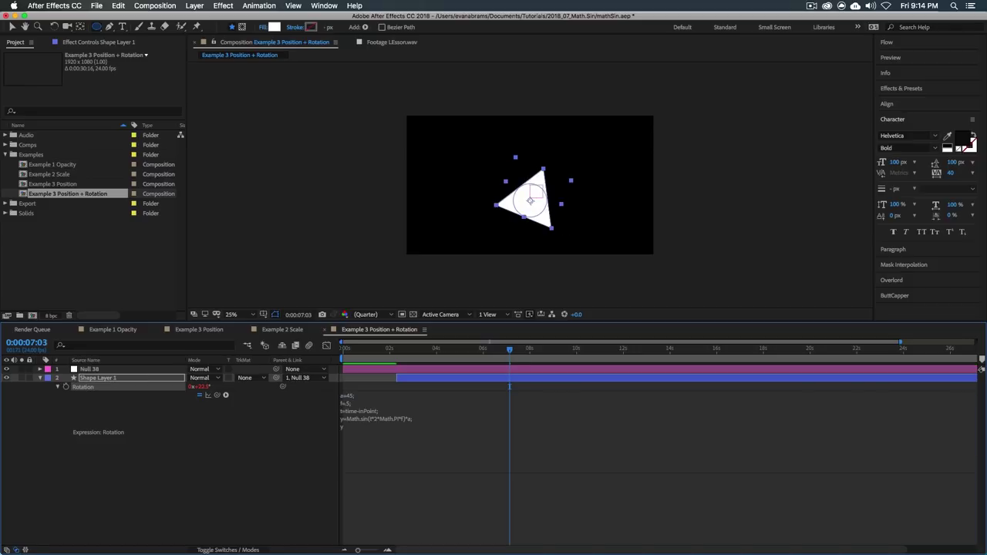
click(396, 360)
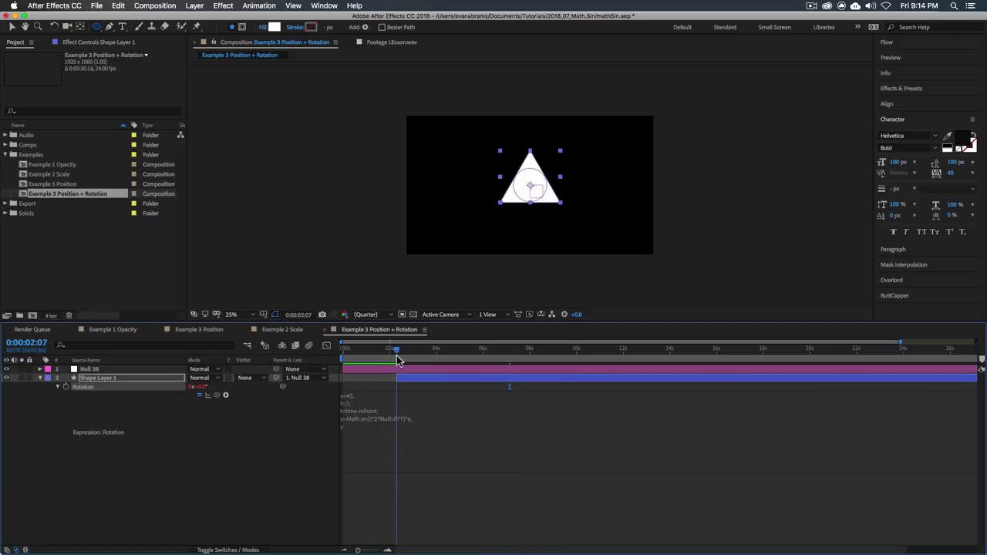
key(space)
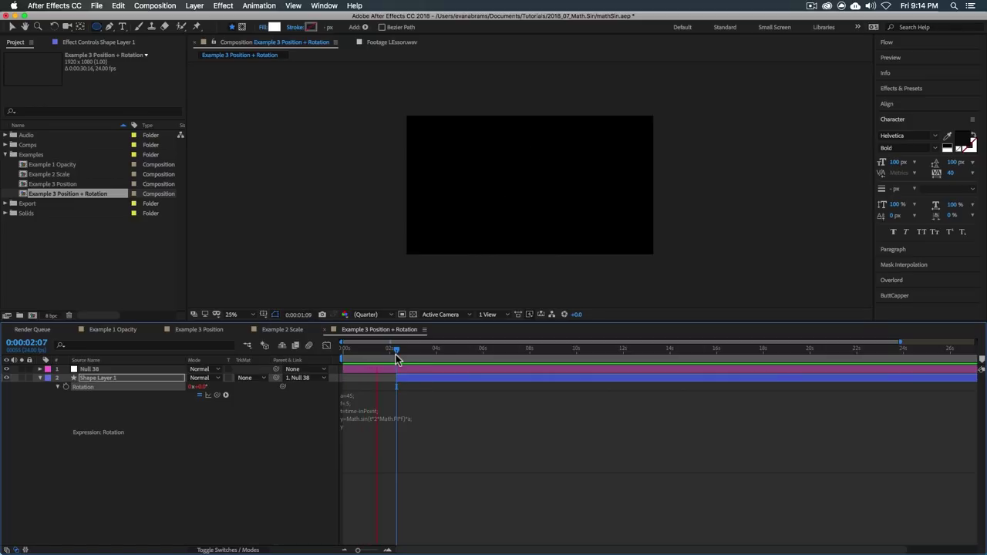
- Change Math.sin to Math.cos in the Rotation expression and preview the cosine swing
key(space)
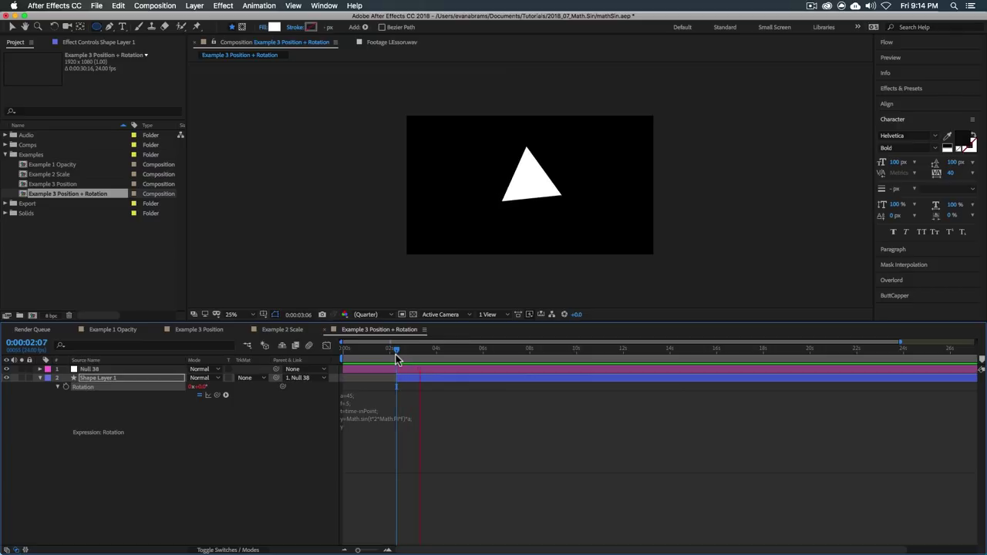
click(360, 423)
click(369, 421)
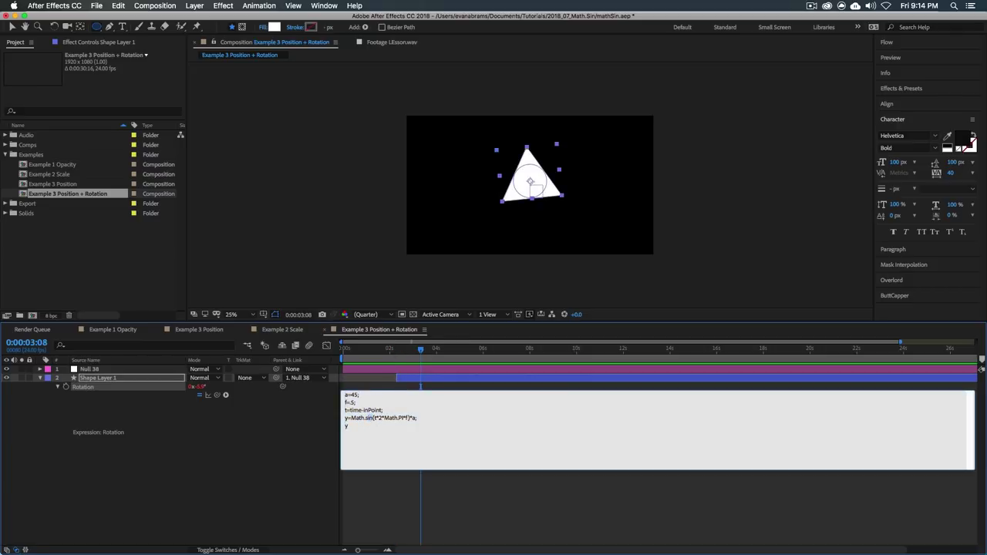
key(KP_Enter)
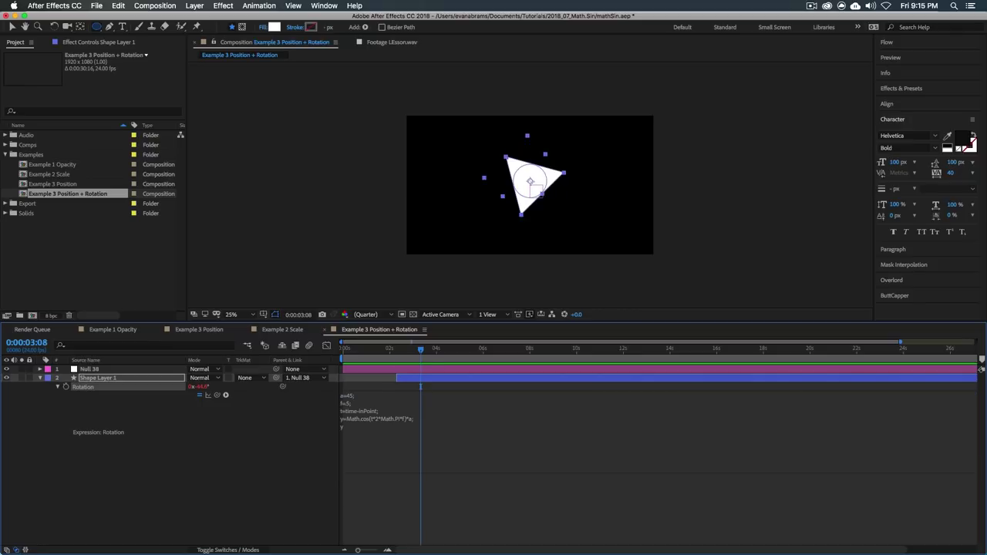
key(space)
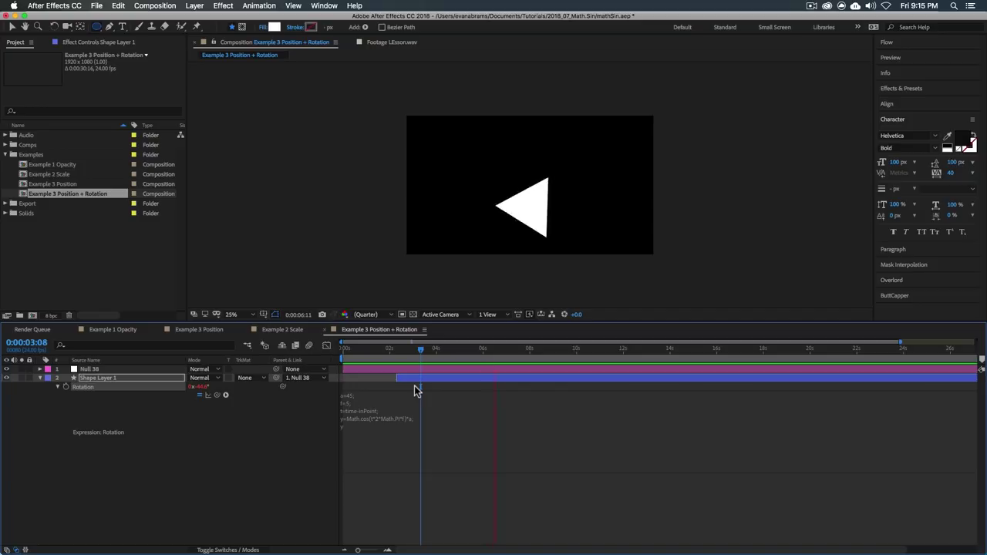
key(space)
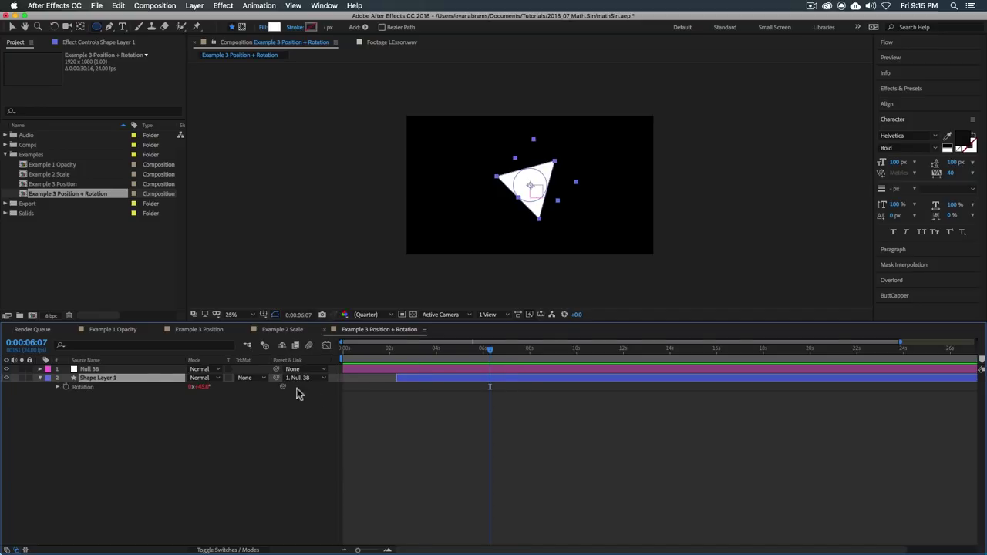
- End the Rotation expression with y+value, then scrub from about 2 to 5 seconds
click(55, 387)
click(354, 428)
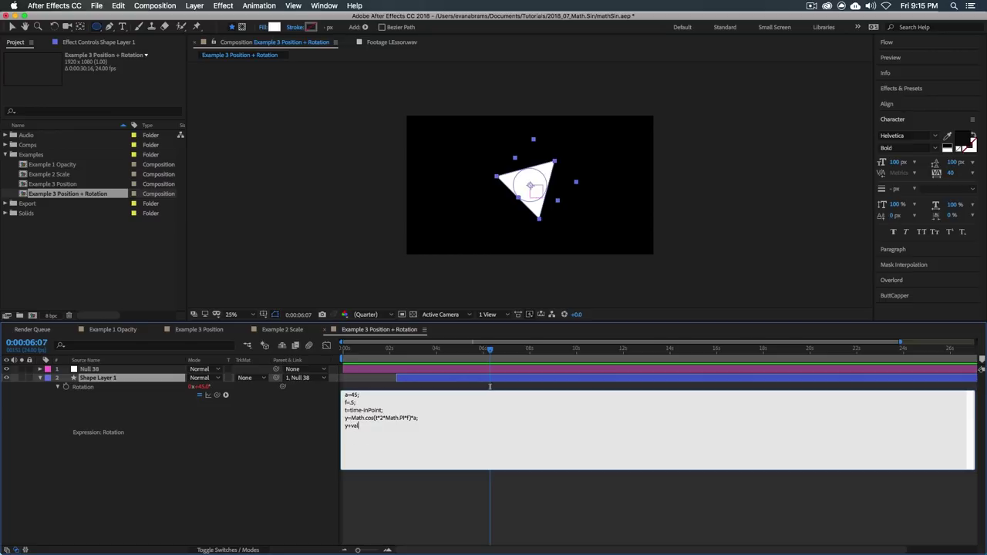
text(+value)
click(206, 396)
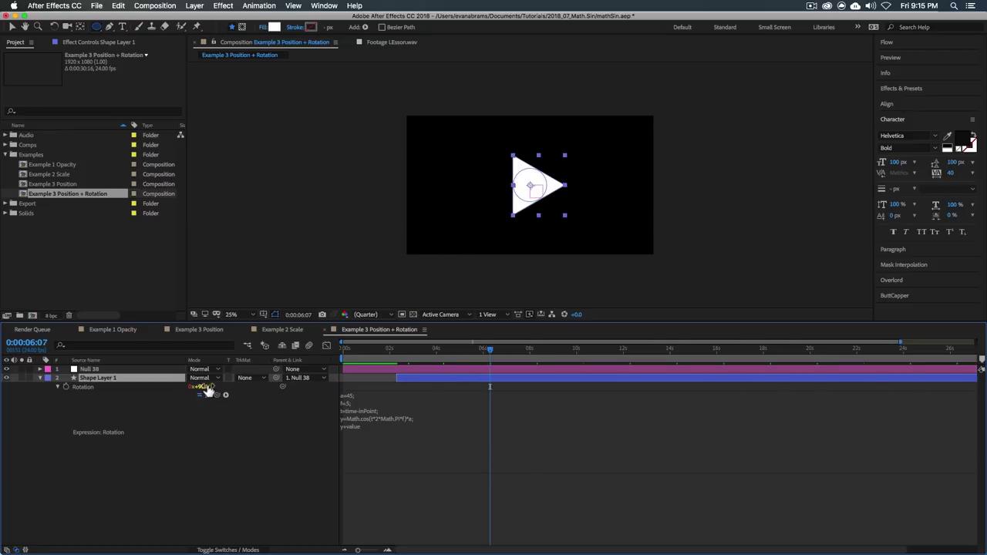
click(520, 447)
click(451, 542)
click(397, 364)
drag(396, 364, 475, 362)
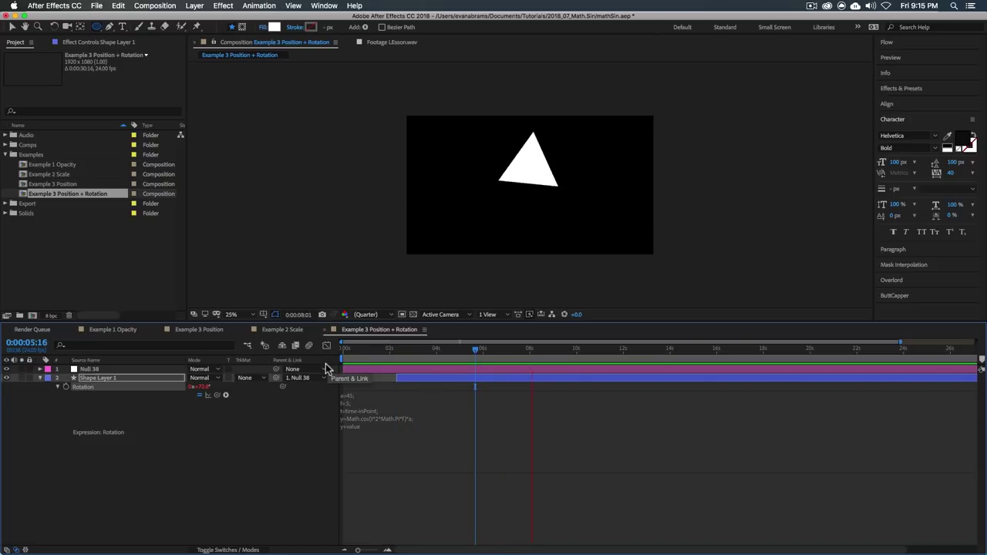
- Zoom the timeline in, show Shape Layer 1's expression properties, and select Position and Rotation together
key(space)
key(equal)
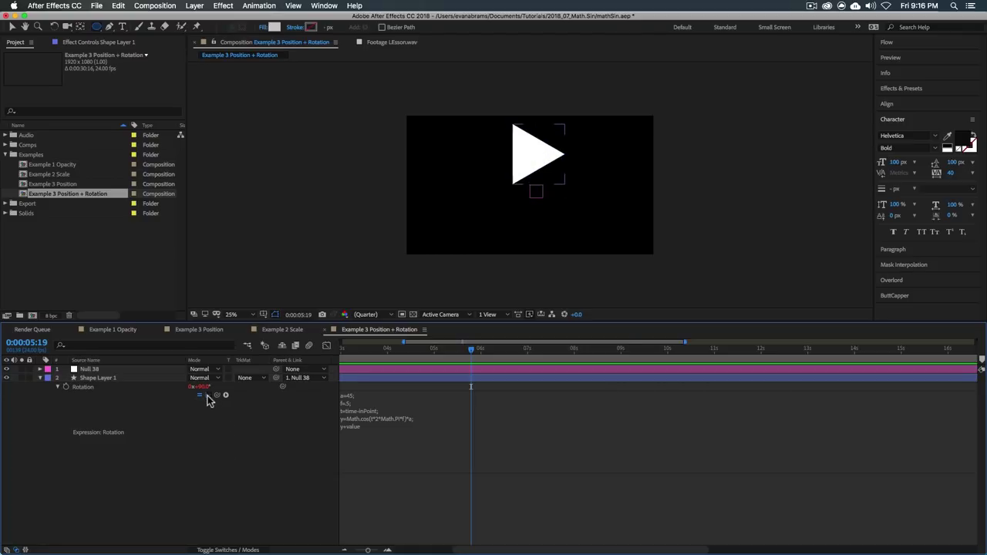
click(116, 384)
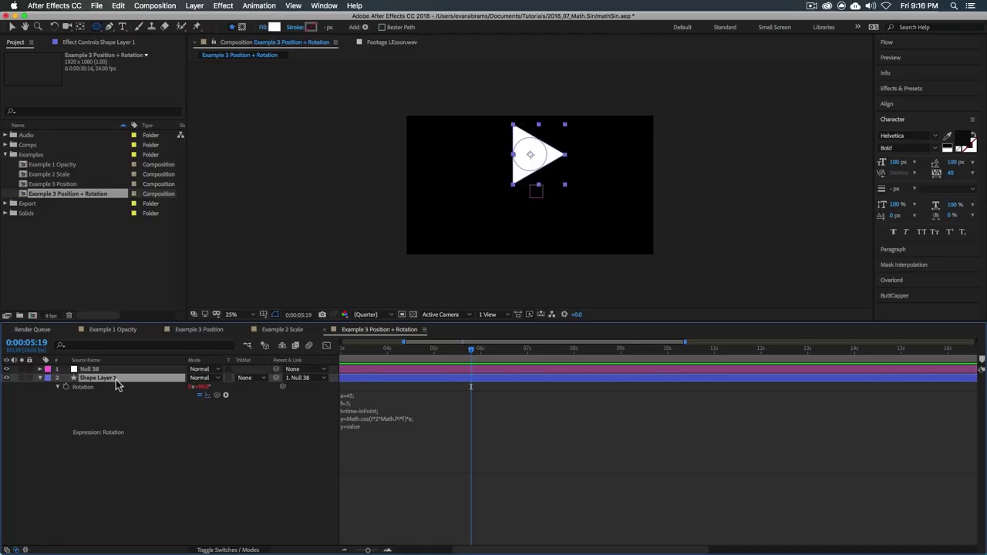
key(shift+p)
alt+click(66, 386)
click(85, 404)
click(90, 386)
shift+click(89, 403)
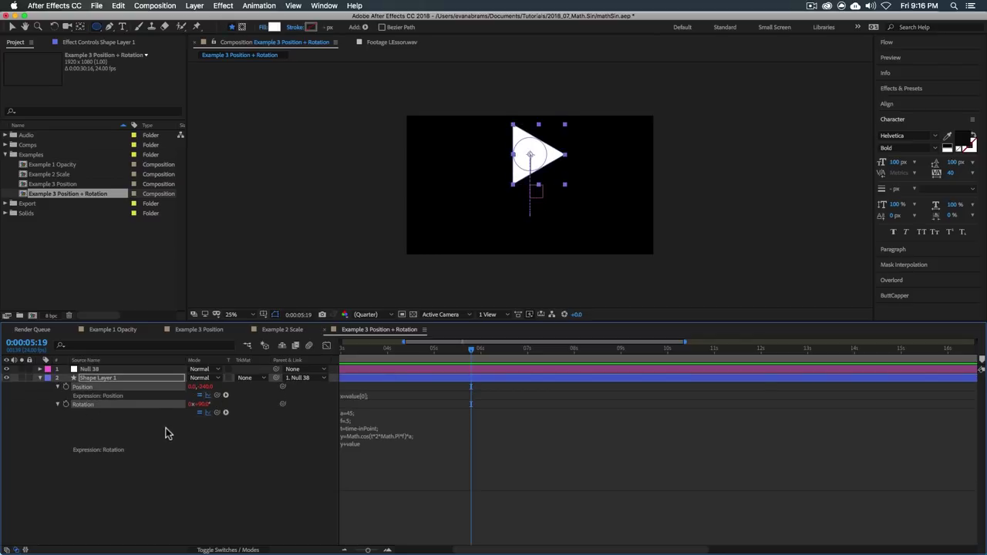
- Show the Position and Rotation curves in the Graph Editor and play back from about 4:19
click(326, 345)
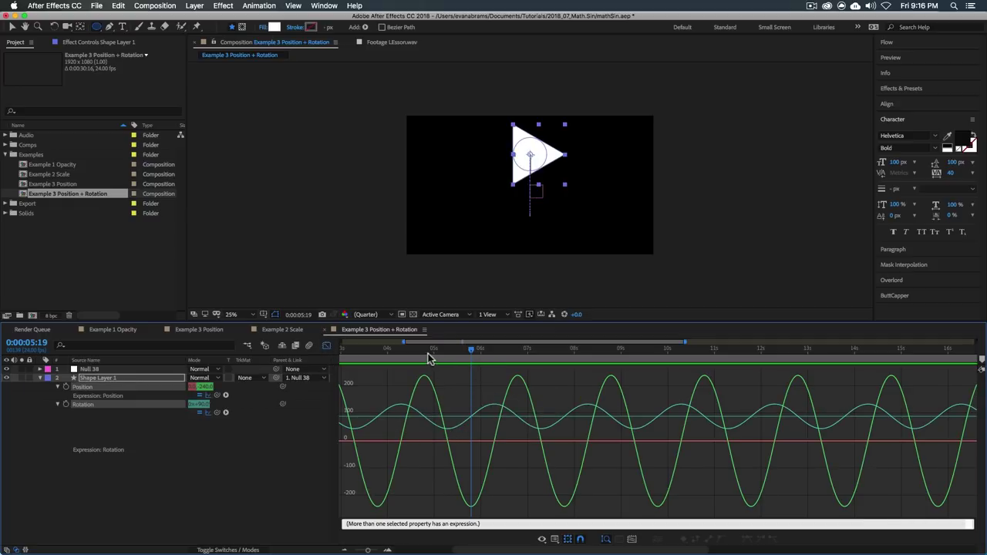
drag(429, 355, 426, 363)
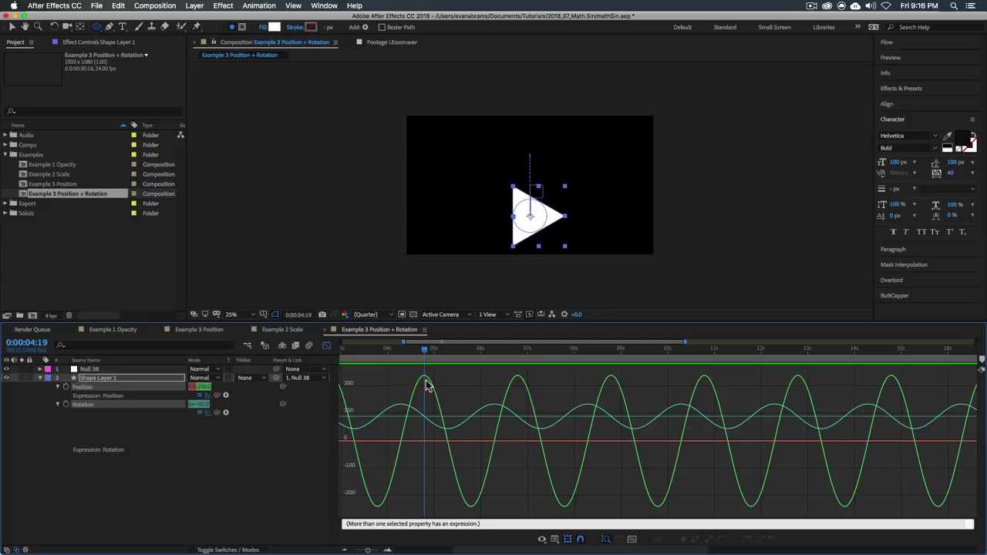
mouse_move(420, 420)
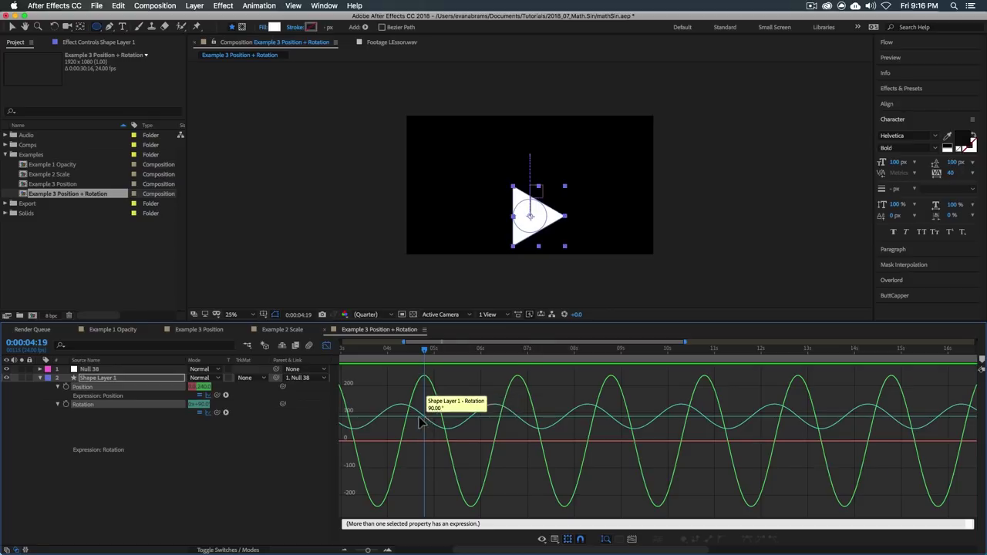
key(space)
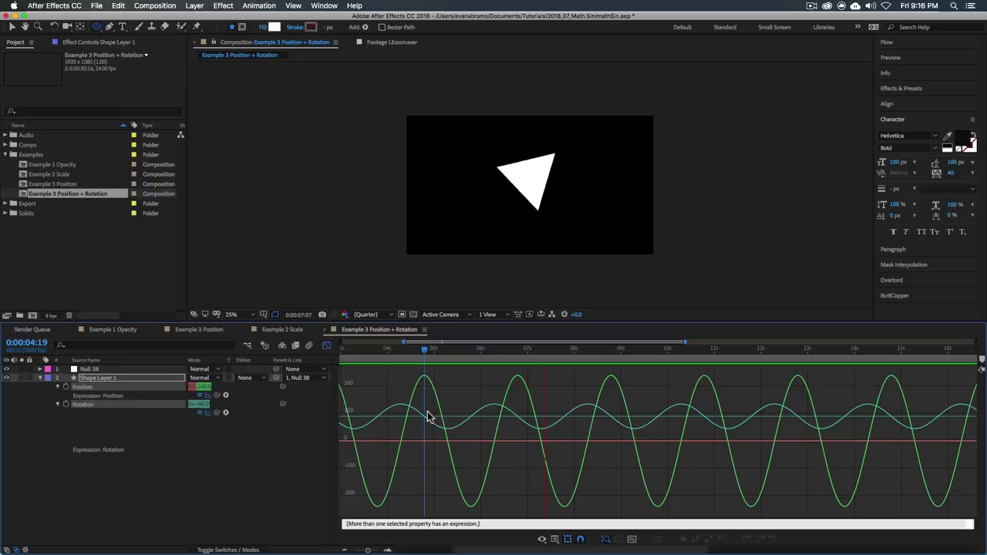
key(space)
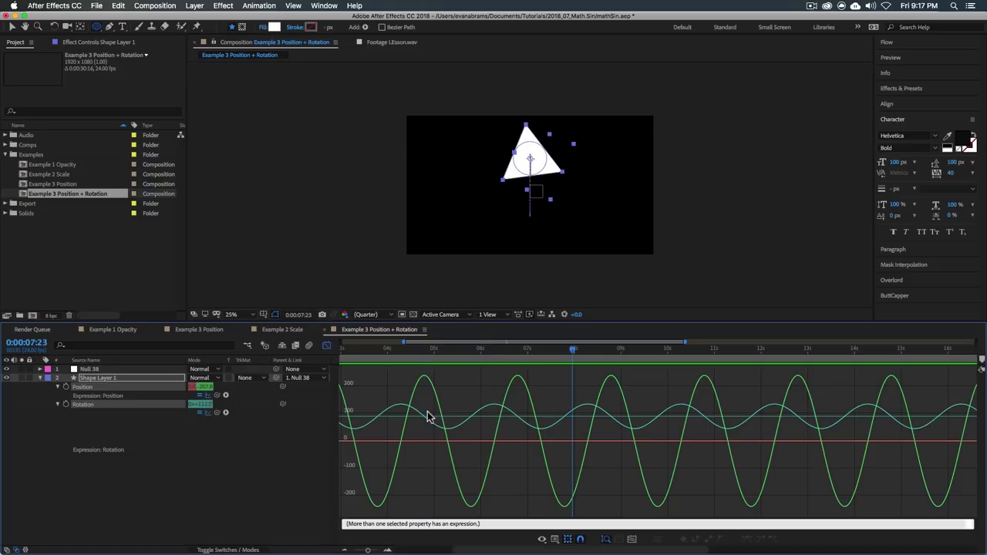